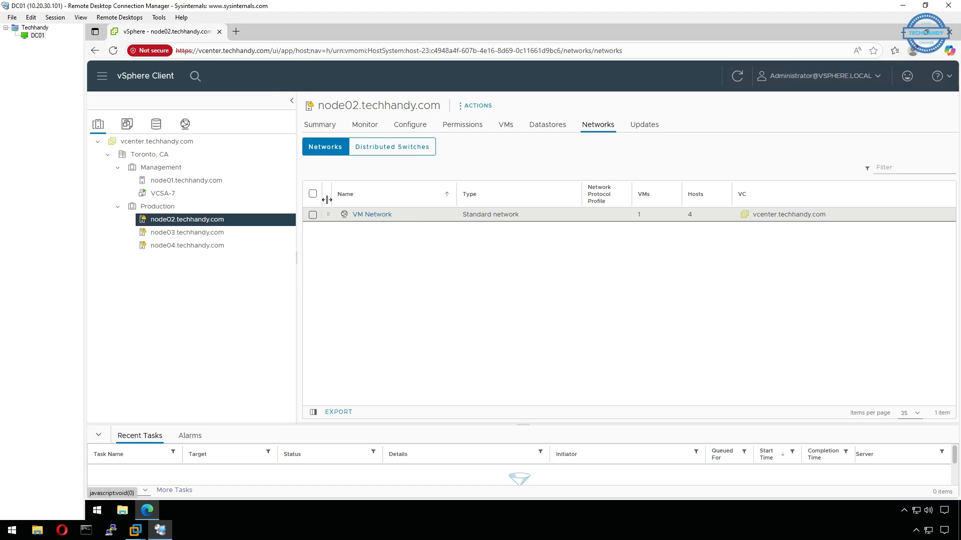
Step: Look over the hosts attached to VM Network in the networking inventory, and return to the hosts and clusters inventory
left_click(185, 126)
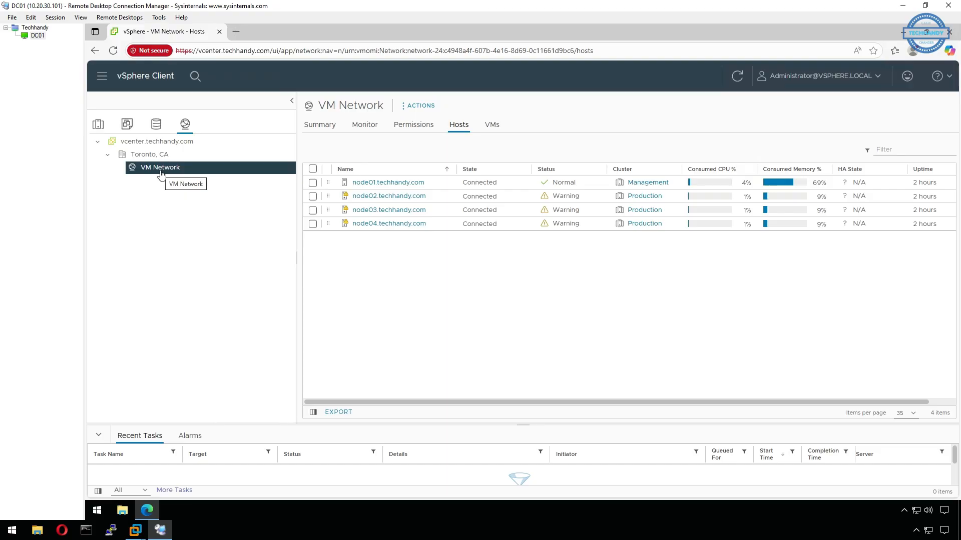
left_click(98, 124)
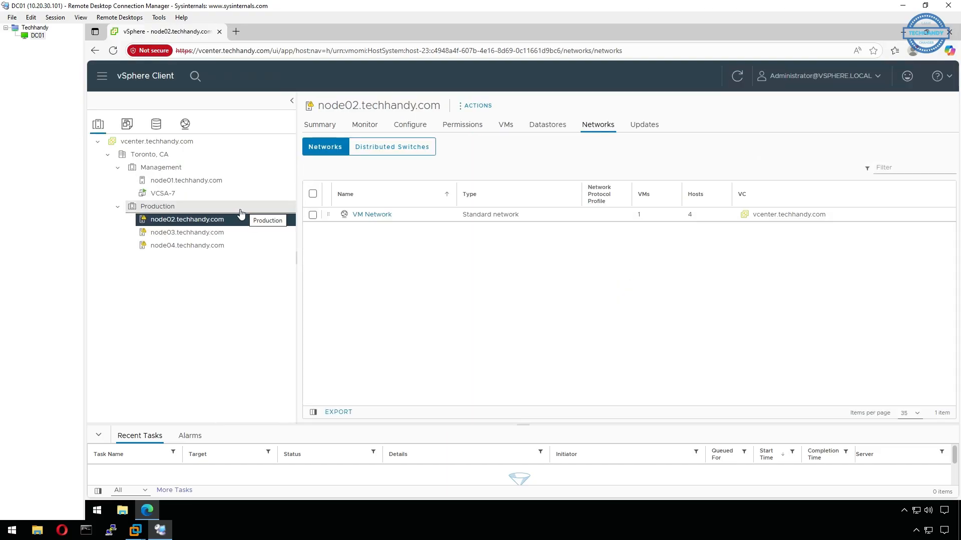
left_click(226, 194)
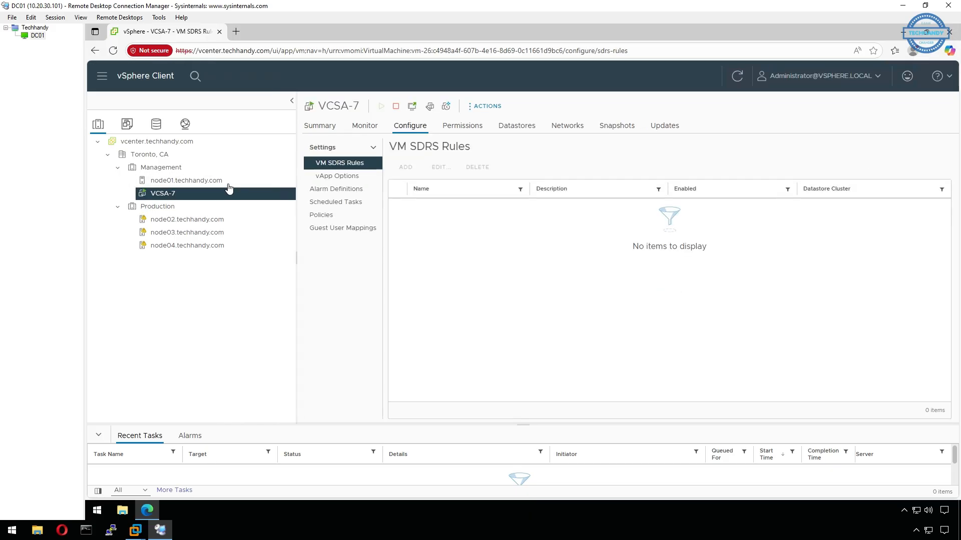
Step: Show the virtual switches configured on node01.techhandy.com and list the virtual machines connected to VM Network
left_click(228, 182)
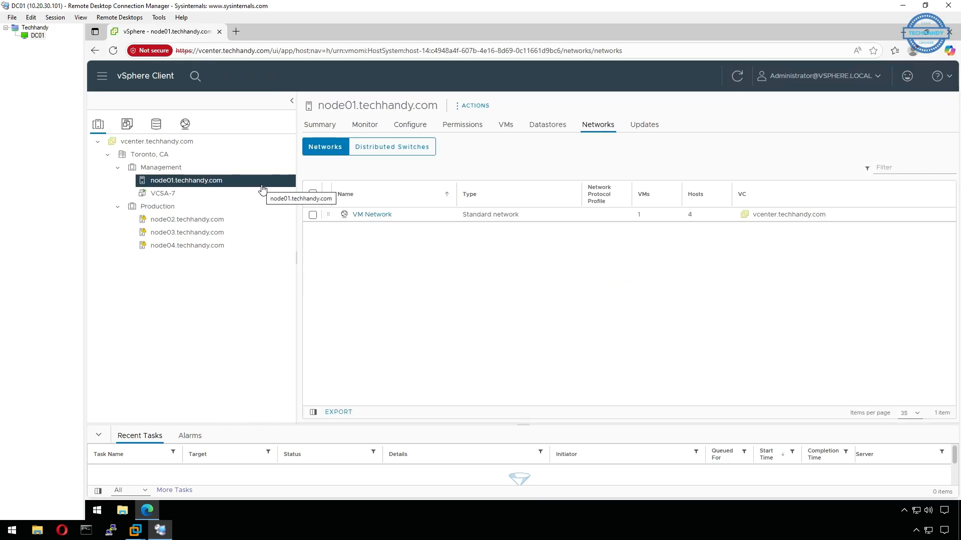
left_click(409, 126)
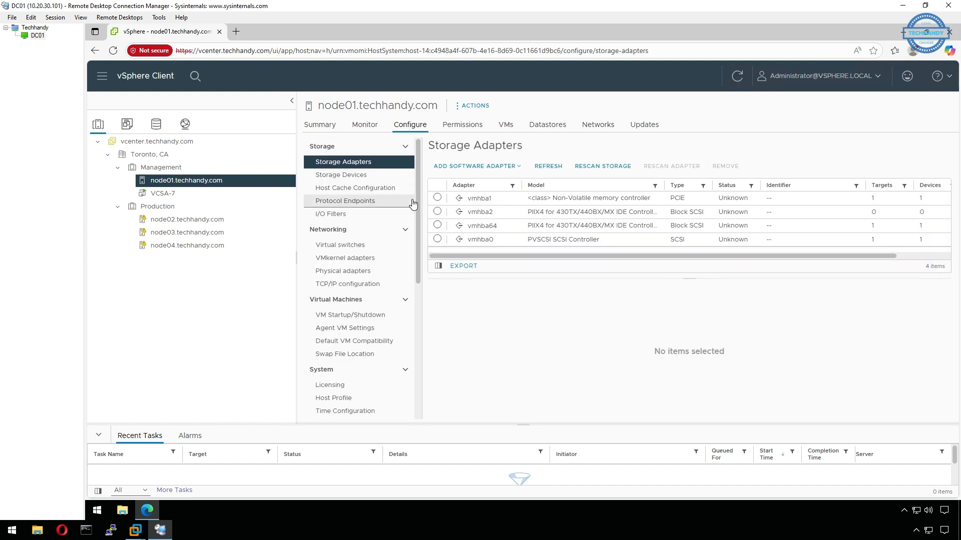
left_click(386, 246)
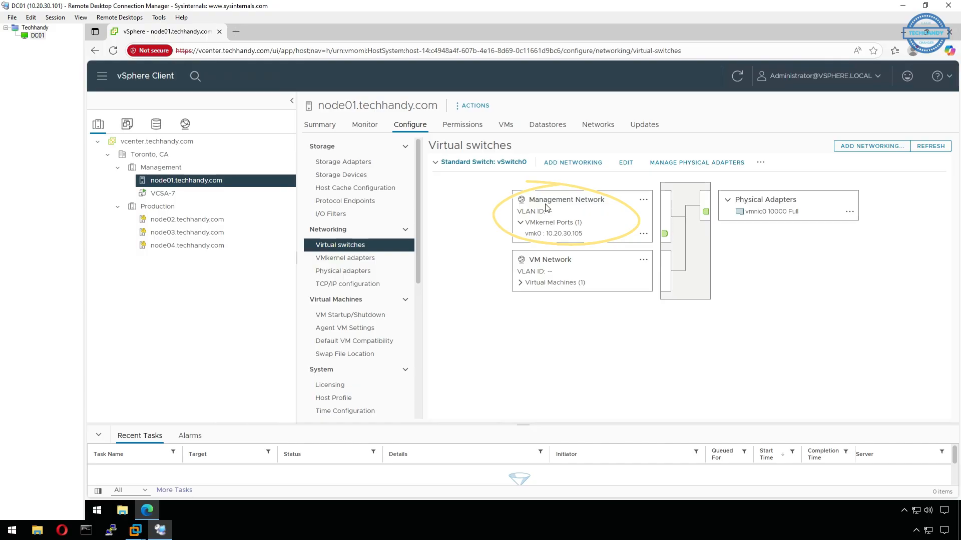
left_click(521, 283)
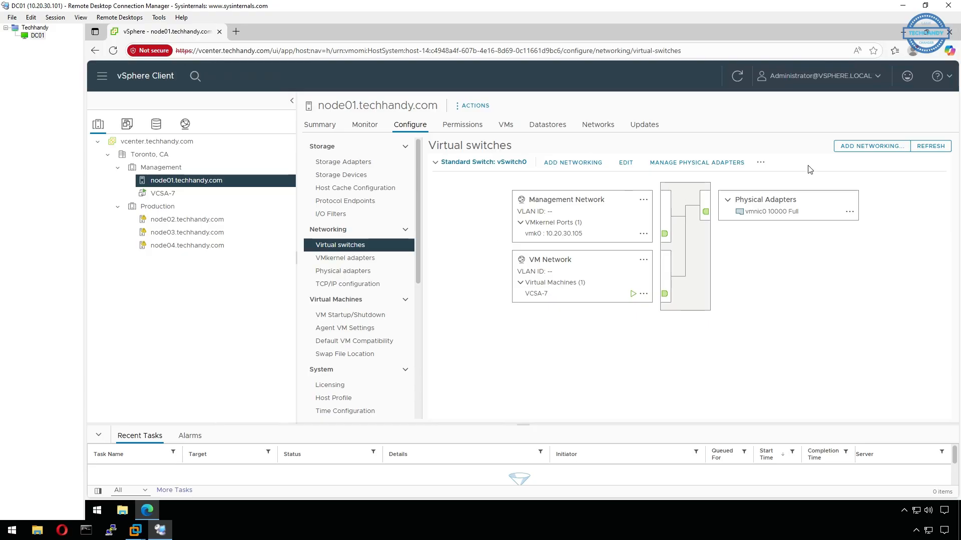
Step: Start adding a virtual machine port group for a standard switch on node01.techhandy.com, targeting a new standard switch with MTU 1500
left_click(864, 149)
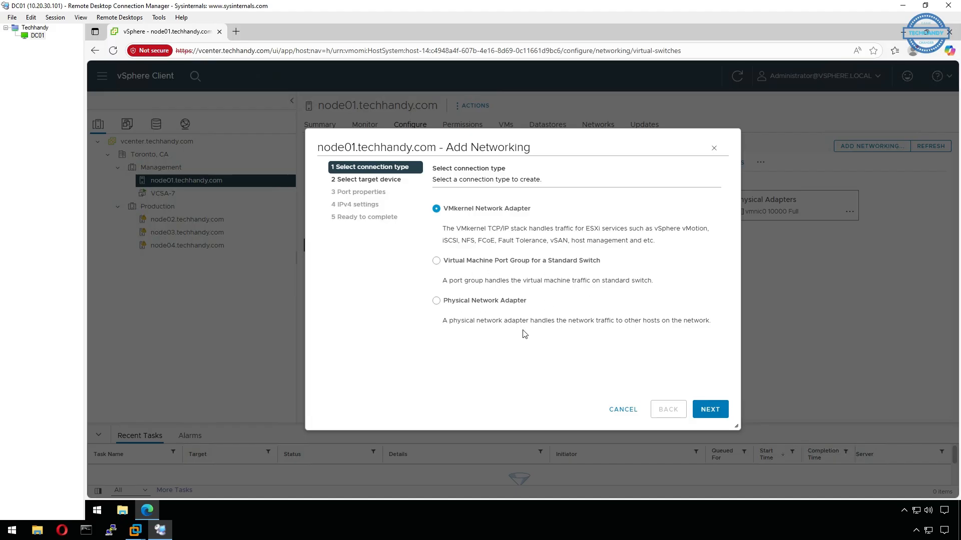
left_click(446, 265)
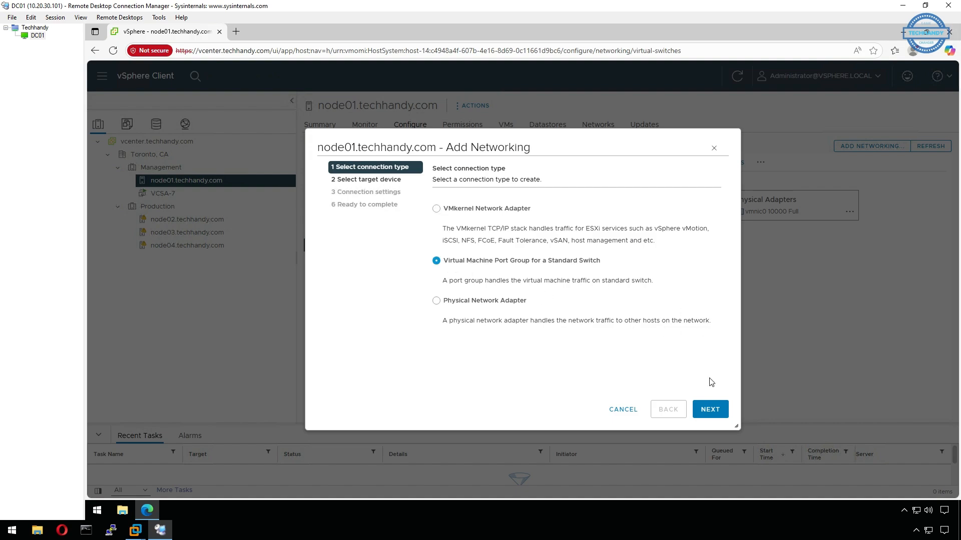
left_click(711, 410)
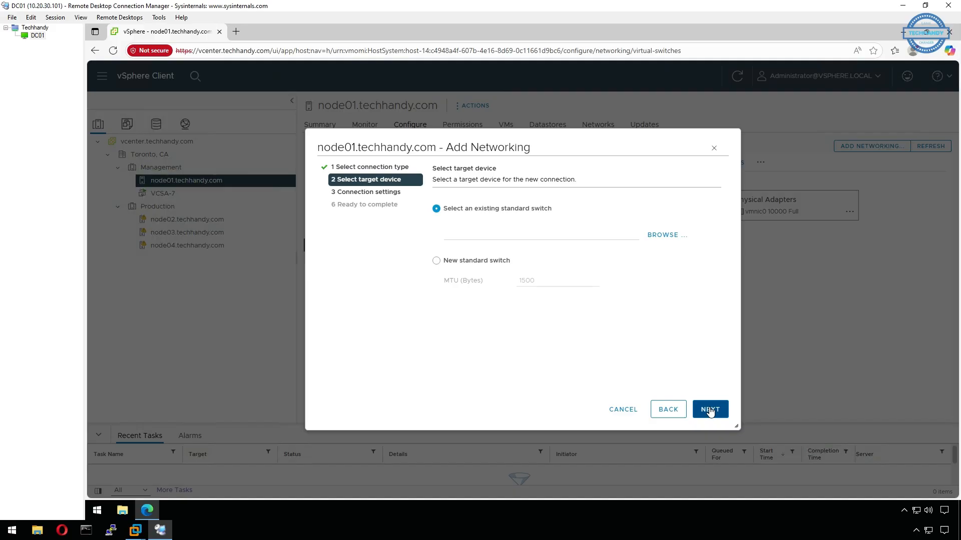
left_click(674, 236)
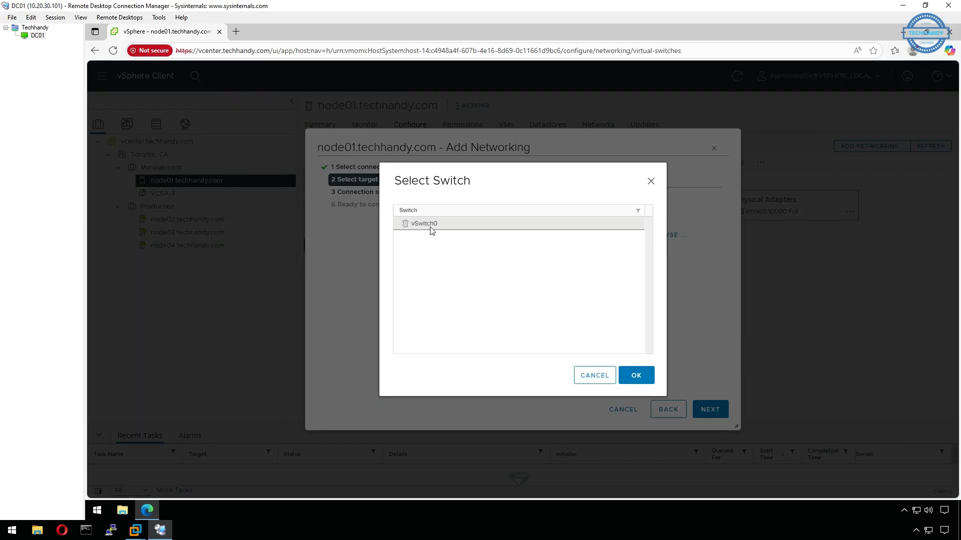
left_click(590, 378)
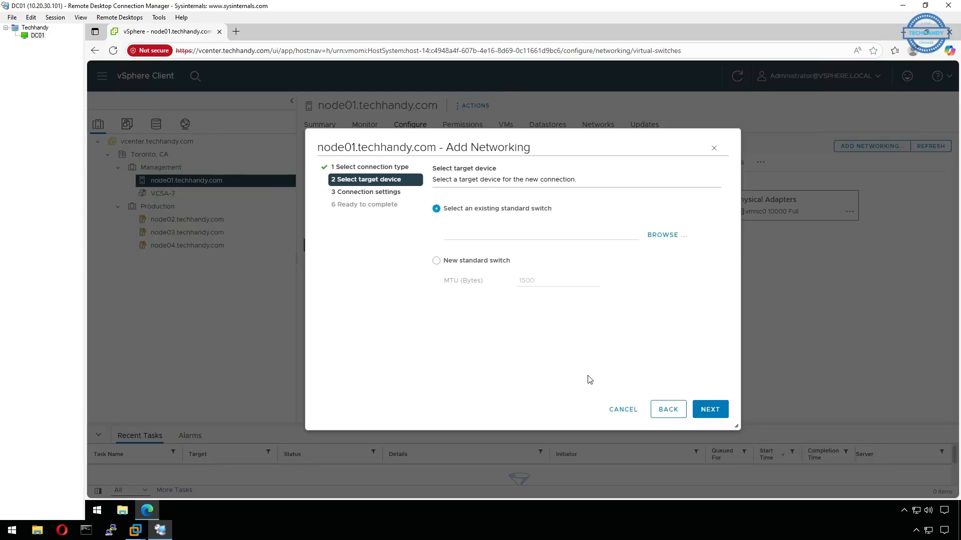
left_click(458, 261)
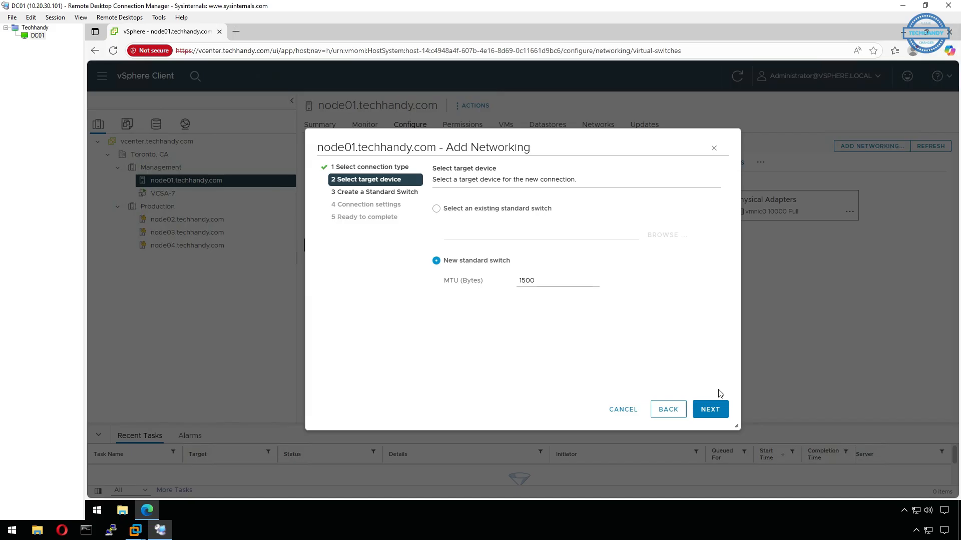
left_click(721, 409)
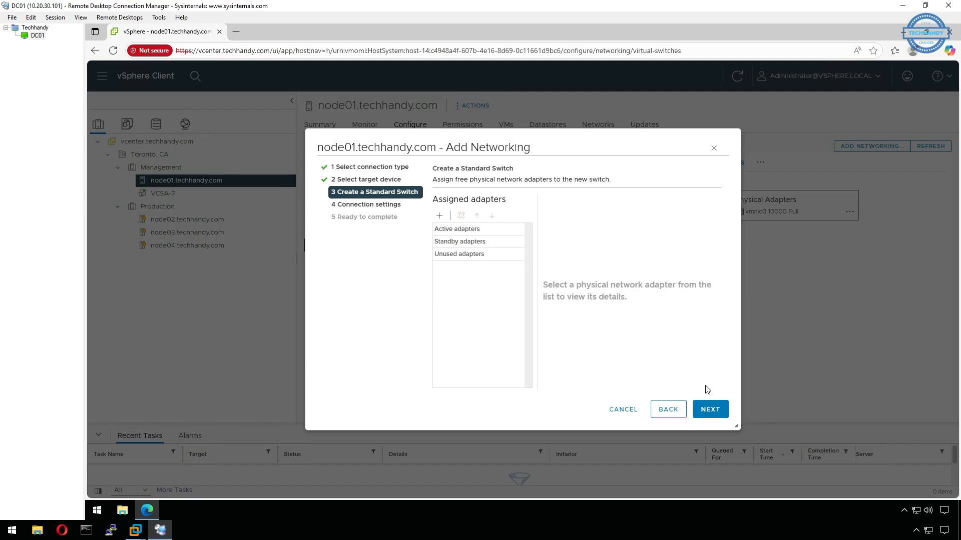
Step: Create the new switch without physical adapters, label its network "Private vSwitch", and expand the finished switch's diagram
left_click(713, 409)
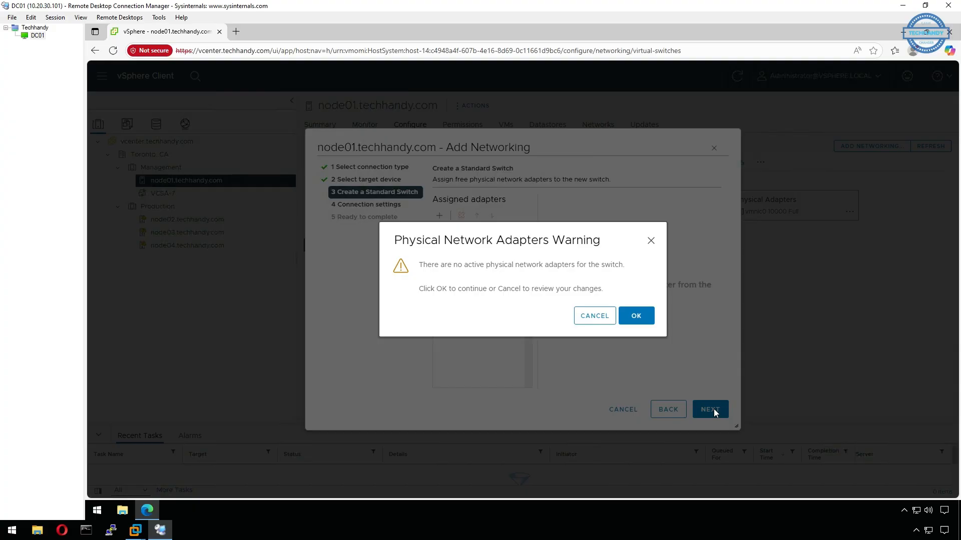
left_click(646, 319)
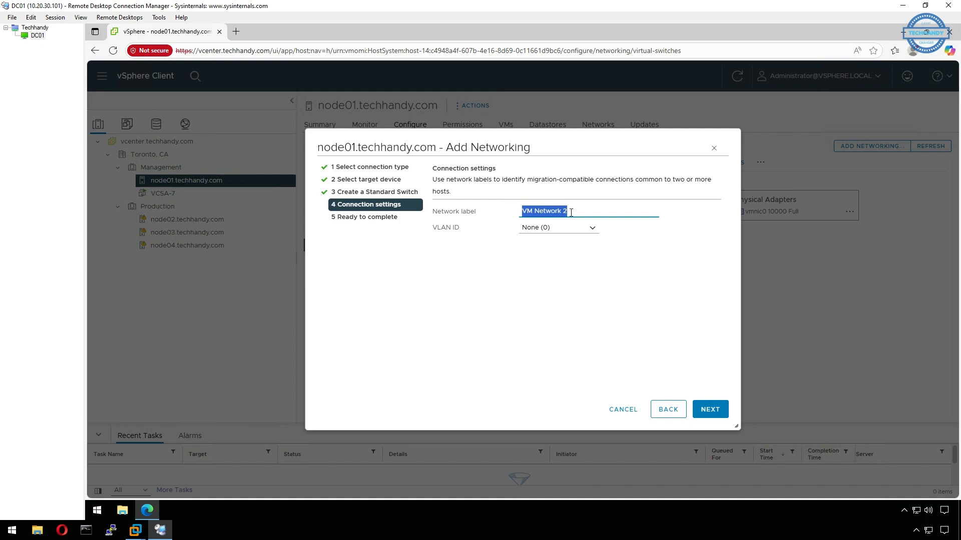
type("Private vSwitch")
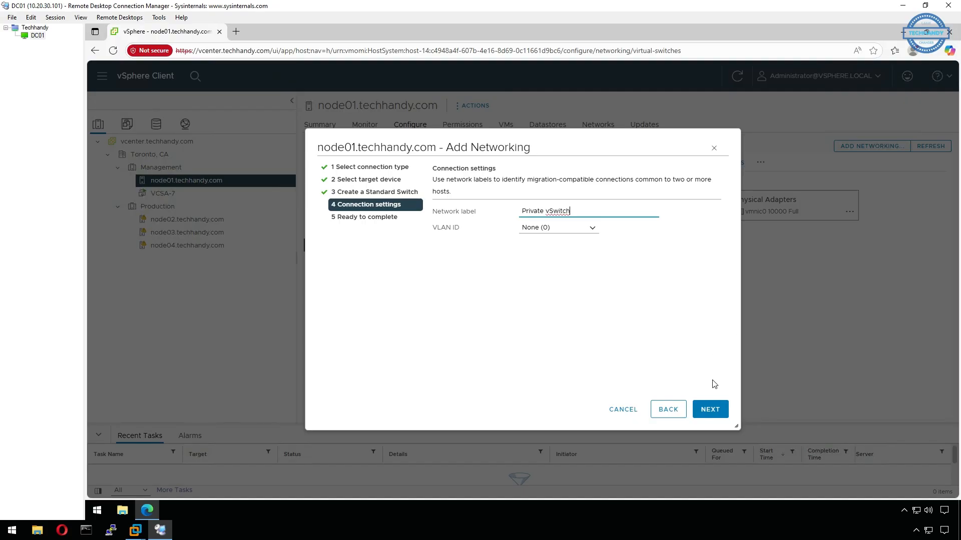
left_click(724, 412)
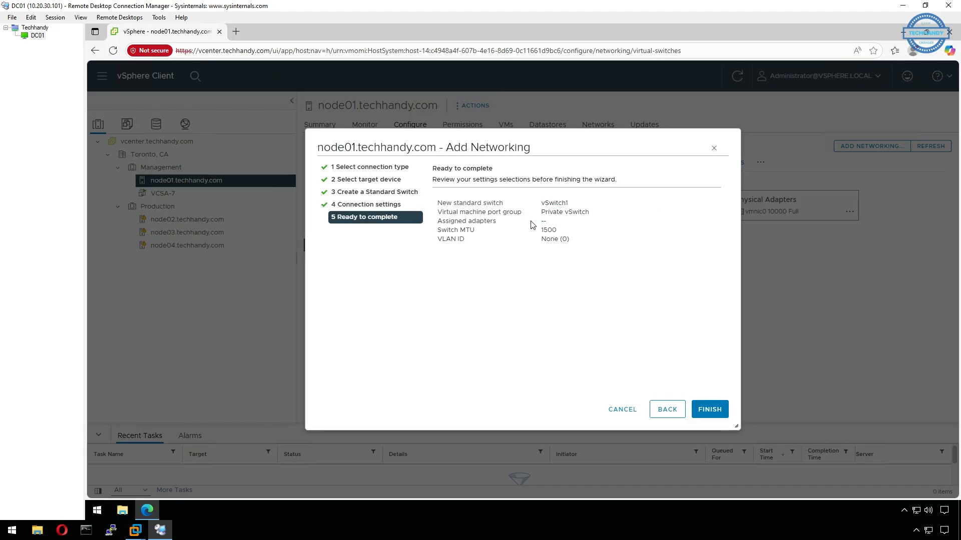
left_click(711, 410)
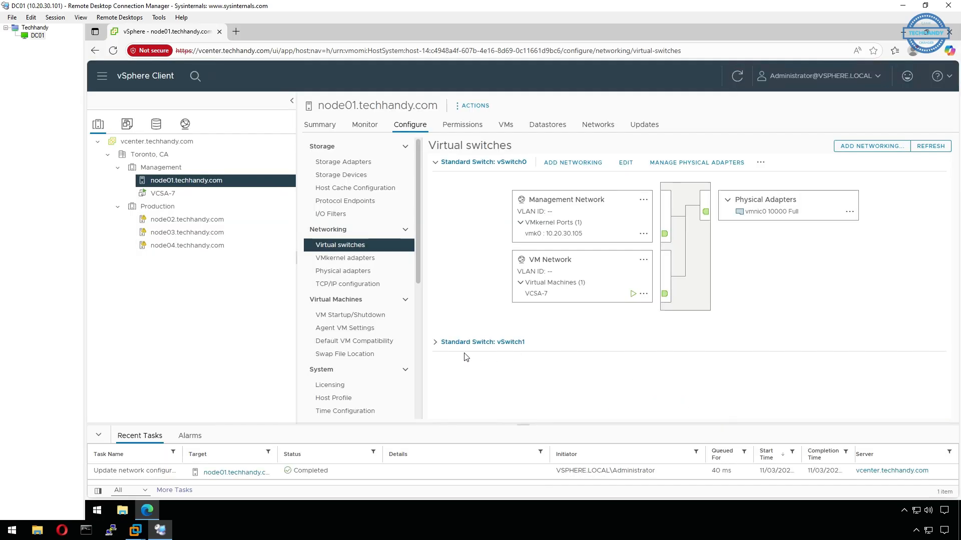
left_click(435, 343)
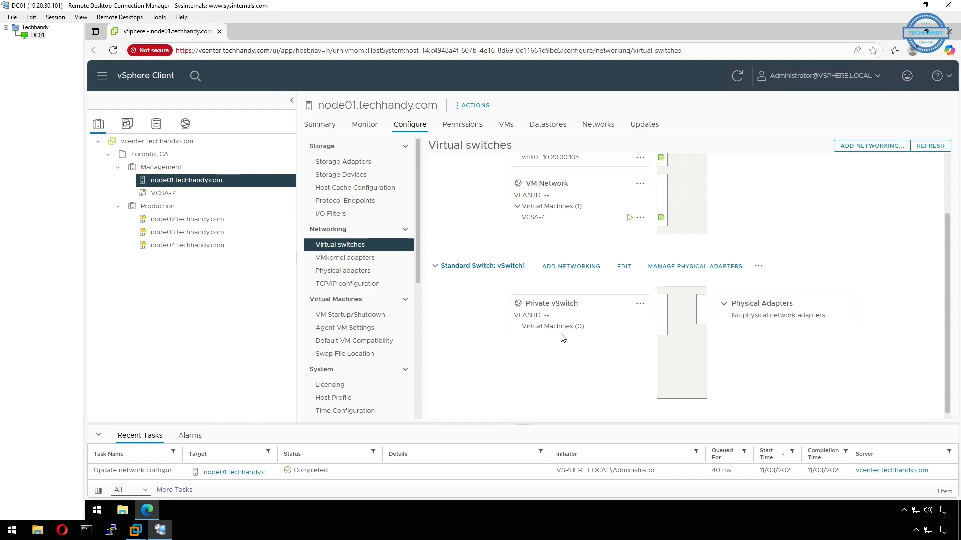
Step: Start creating a new virtual machine on node01.techhandy.com, named Test01 and located in Toronto, CA
right_click(239, 181)
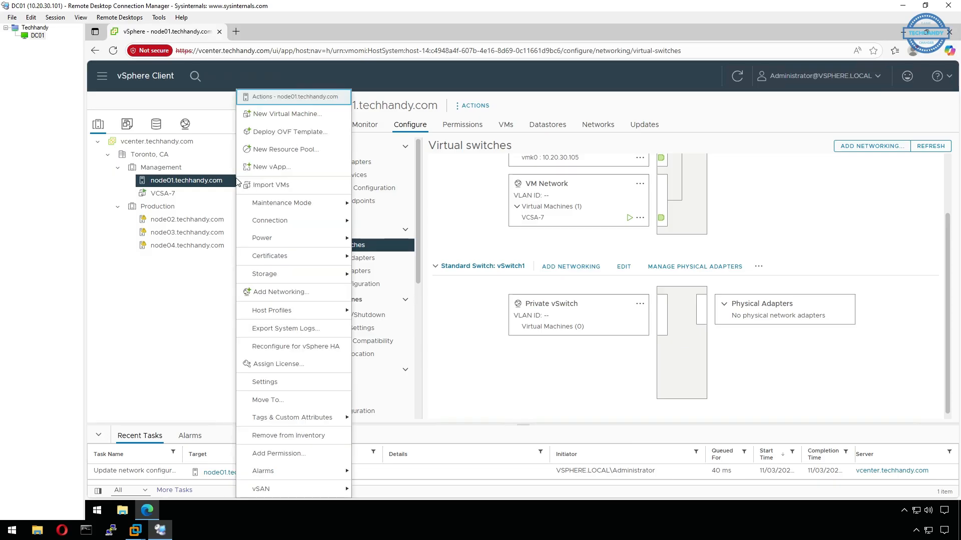
left_click(315, 117)
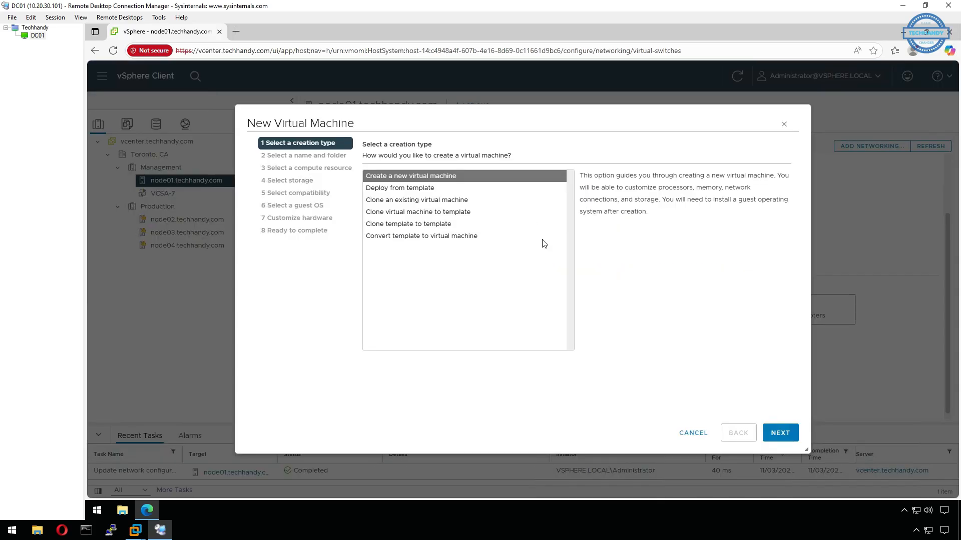
left_click(786, 433)
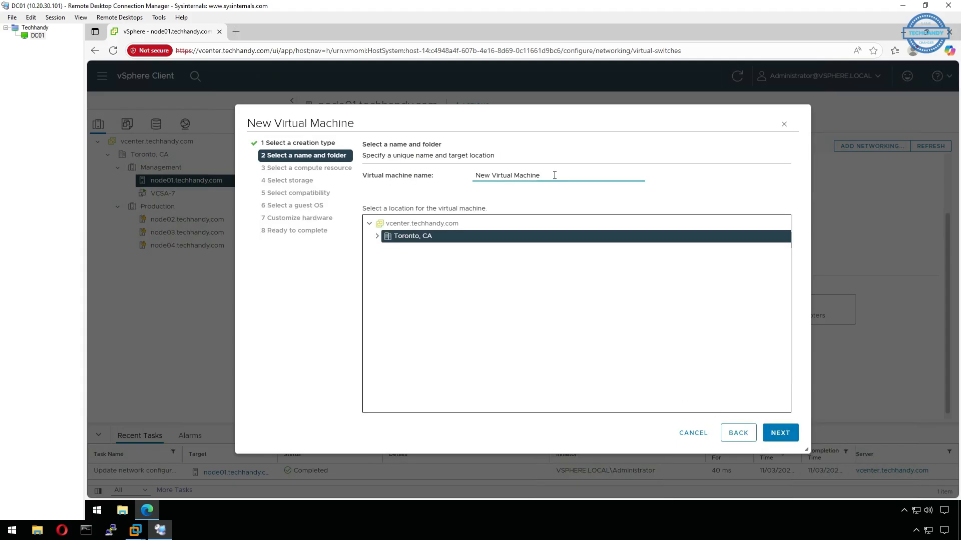
left_click_drag(553, 175, 471, 174)
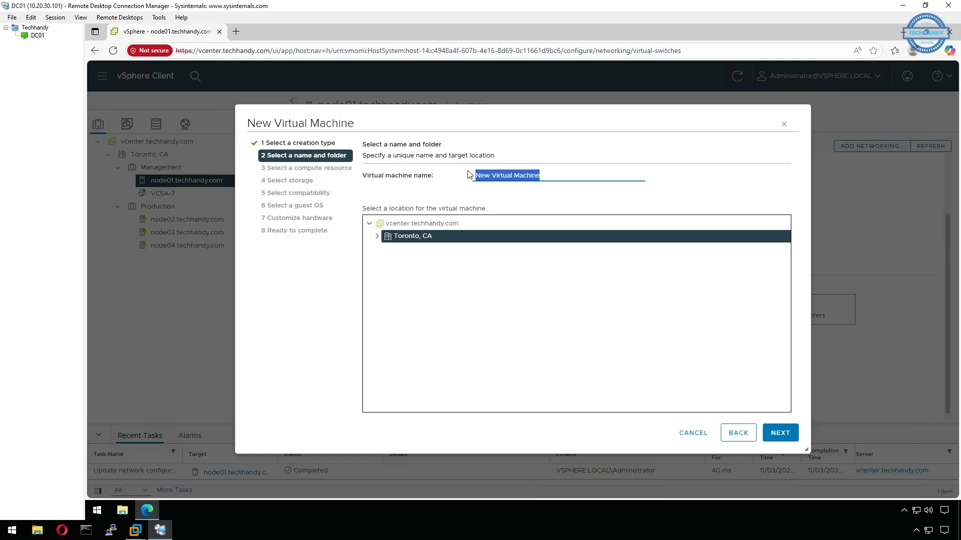
type("Test01")
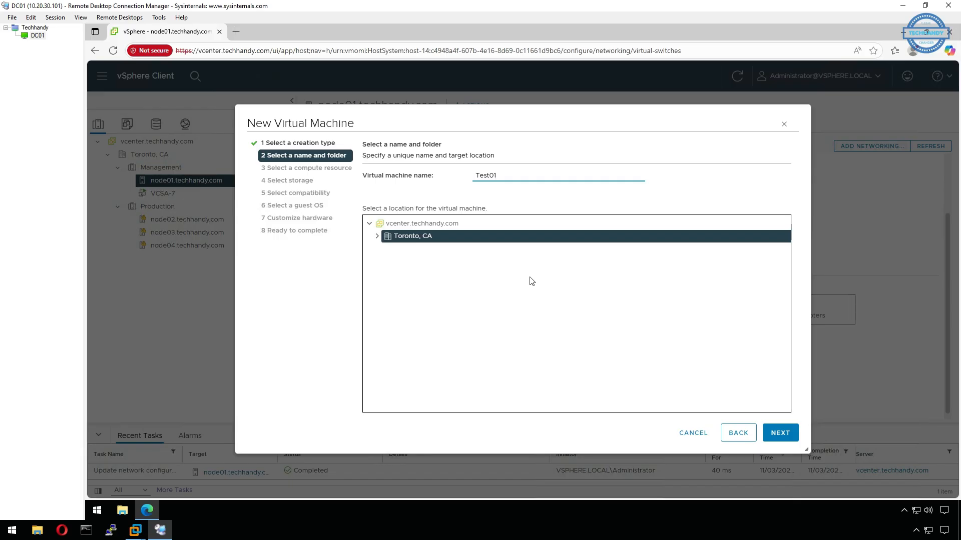
left_click(378, 238)
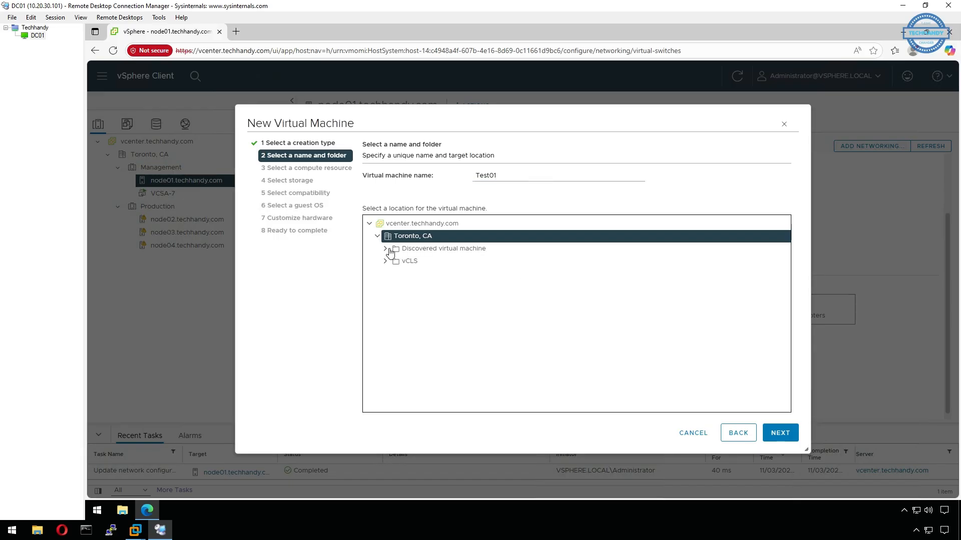
left_click(782, 433)
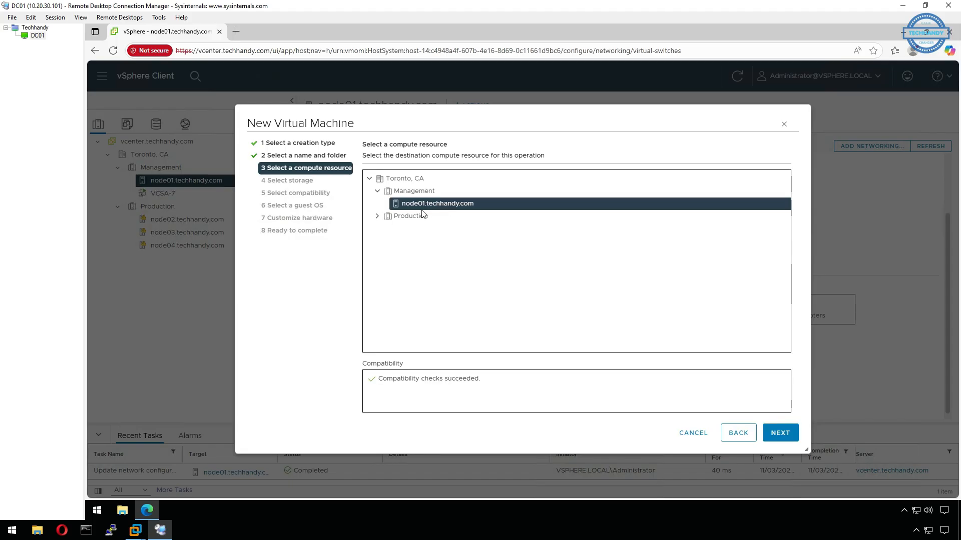
Step: Assign the virtual machine to compute resource node01.techhandy.com and store it on the Node01-vCenter datastore
left_click(377, 216)
left_click(378, 217)
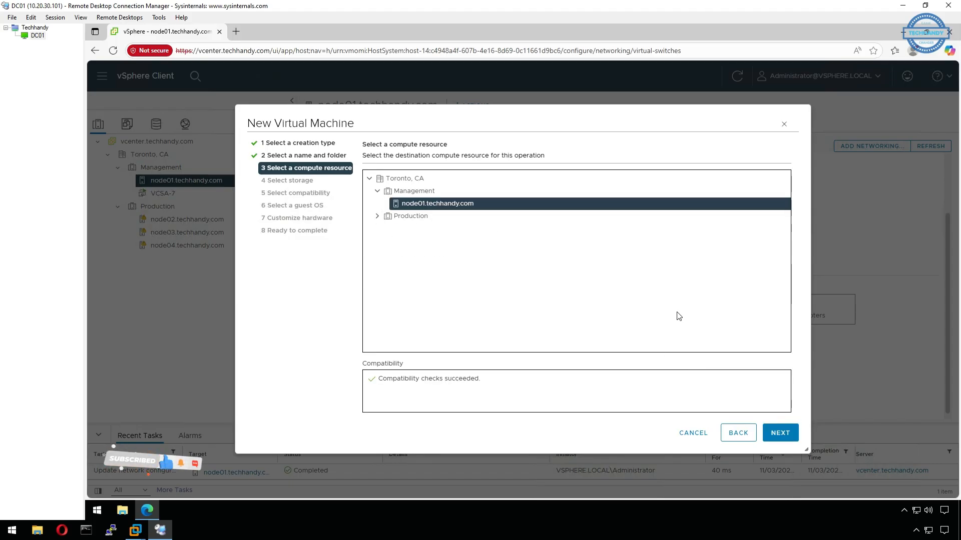
left_click(792, 436)
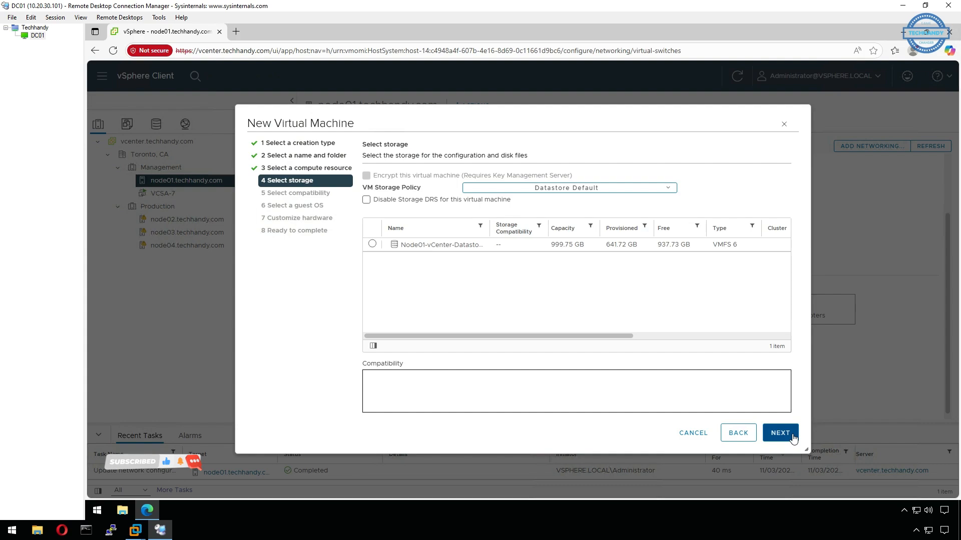
left_click(372, 244)
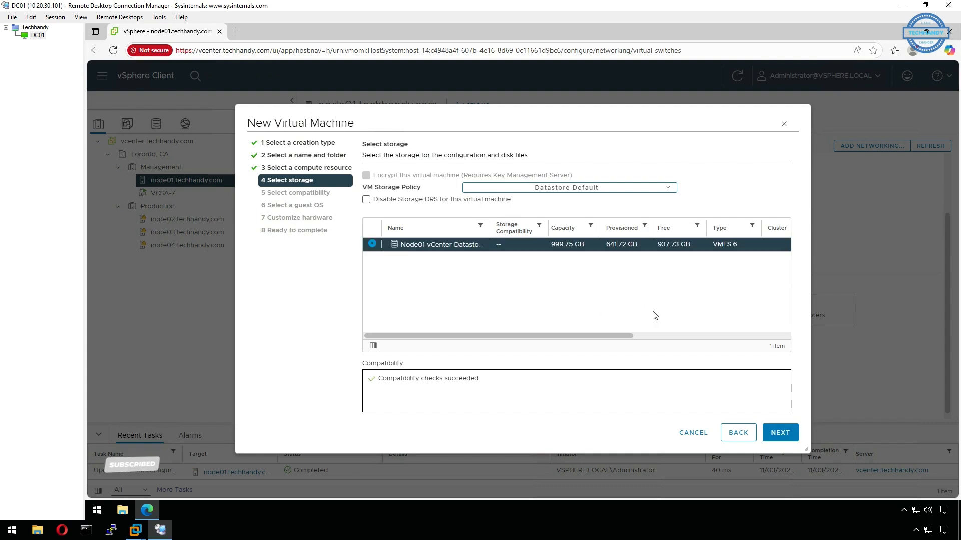
left_click(780, 433)
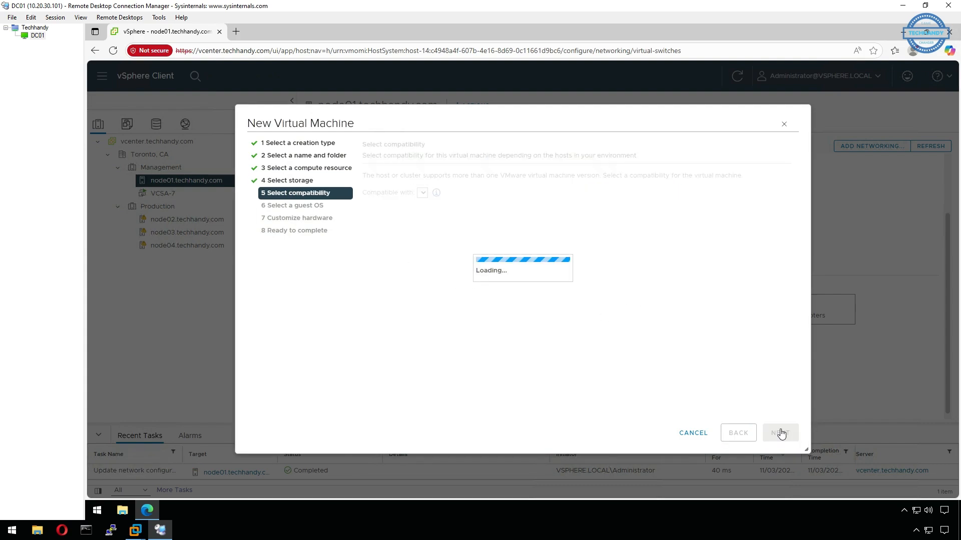
Step: Accept the default compatibility, ESXi 7.0 U2 and later, and the guest OS Microsoft Windows Server 2019 (64-bit)
left_click(781, 434)
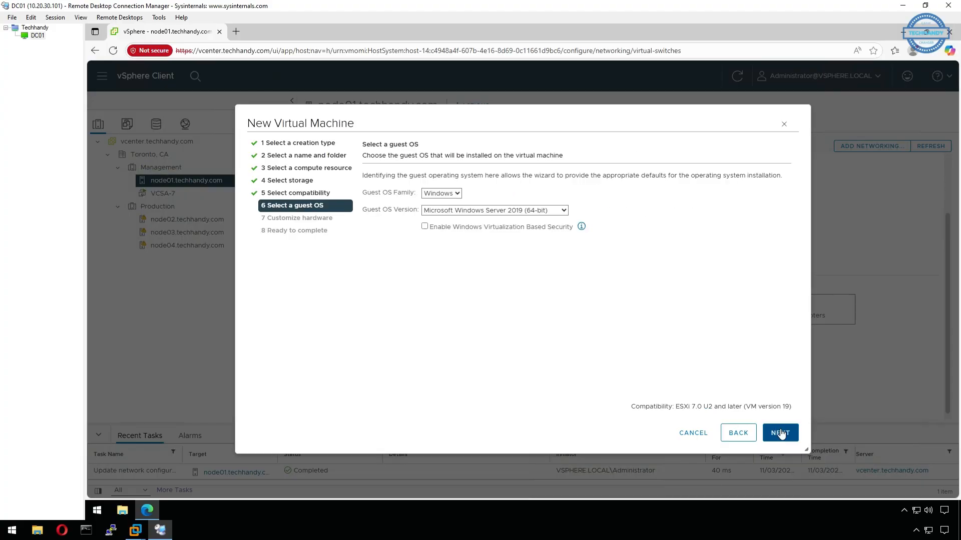
left_click(781, 434)
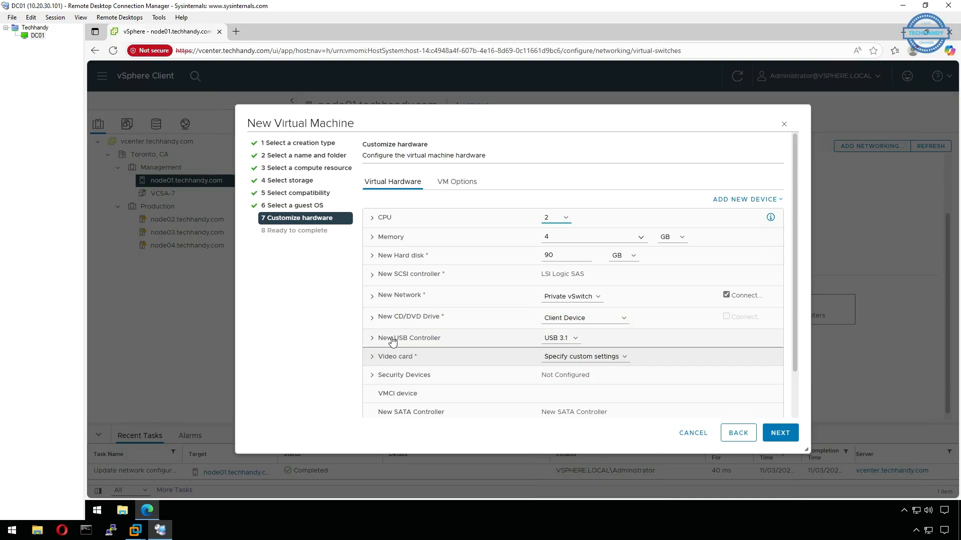
Step: Expand the new virtual machine's network adapter and choose Private vSwitch from the available networks
left_click(417, 302)
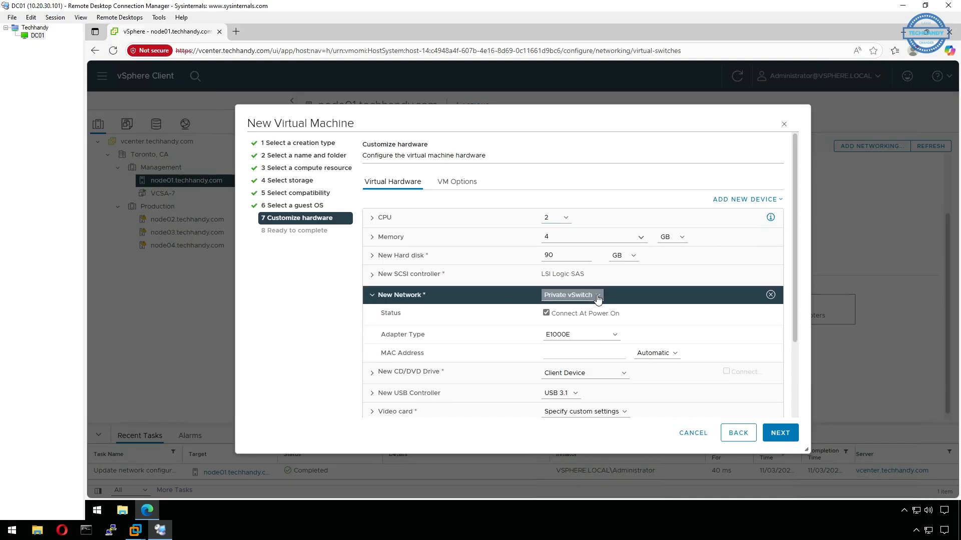
left_click(576, 295)
left_click(582, 322)
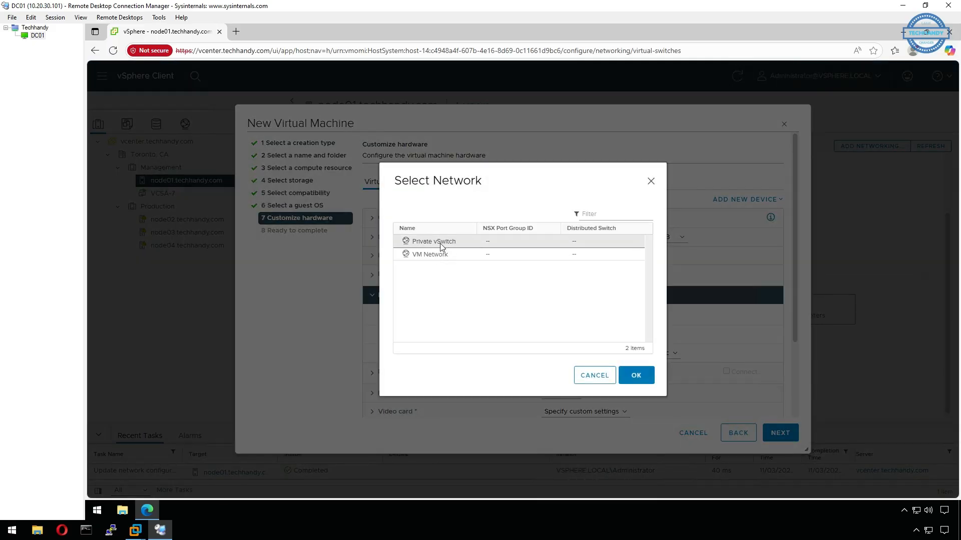
left_click(467, 244)
left_click(635, 379)
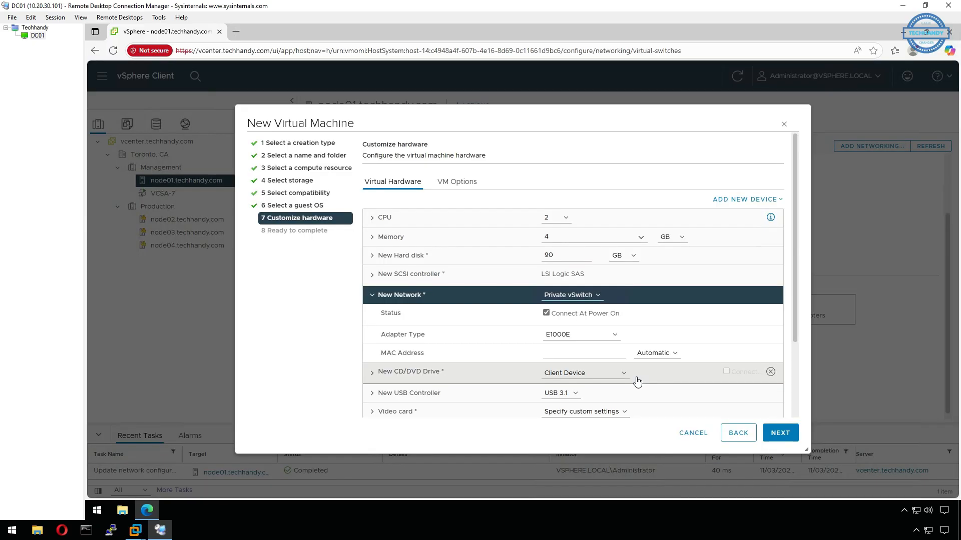
Step: Finish creating Test01 and expand the virtual machine list of the Private vSwitch port group
left_click(787, 436)
left_click(779, 434)
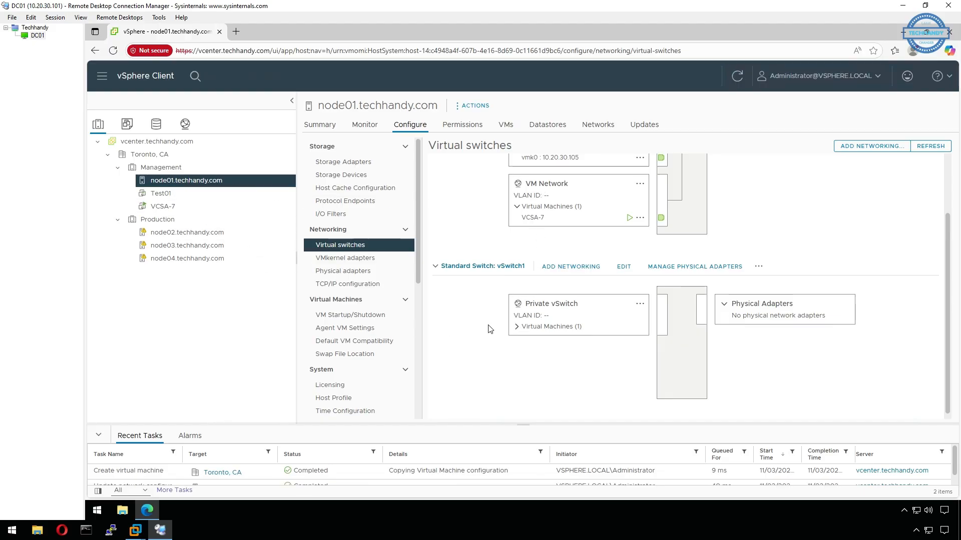
left_click(520, 330)
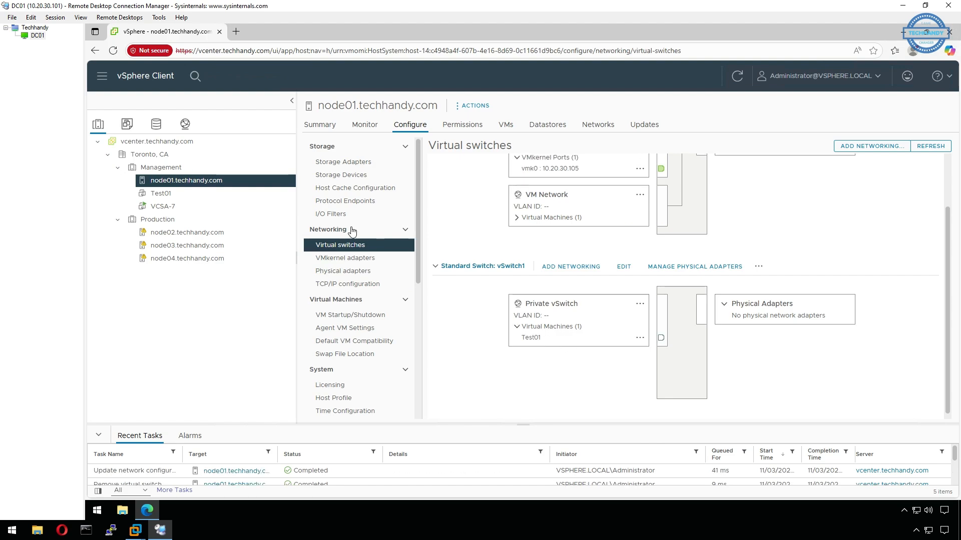
Step: Power on the Test01 virtual machine
left_click(211, 194)
right_click(211, 195)
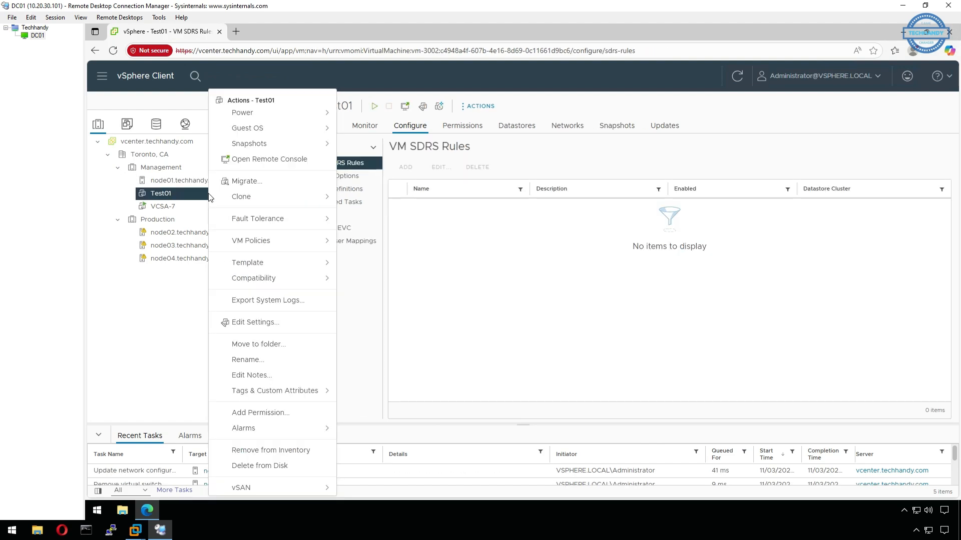
mouse_move(309, 117)
left_click(379, 122)
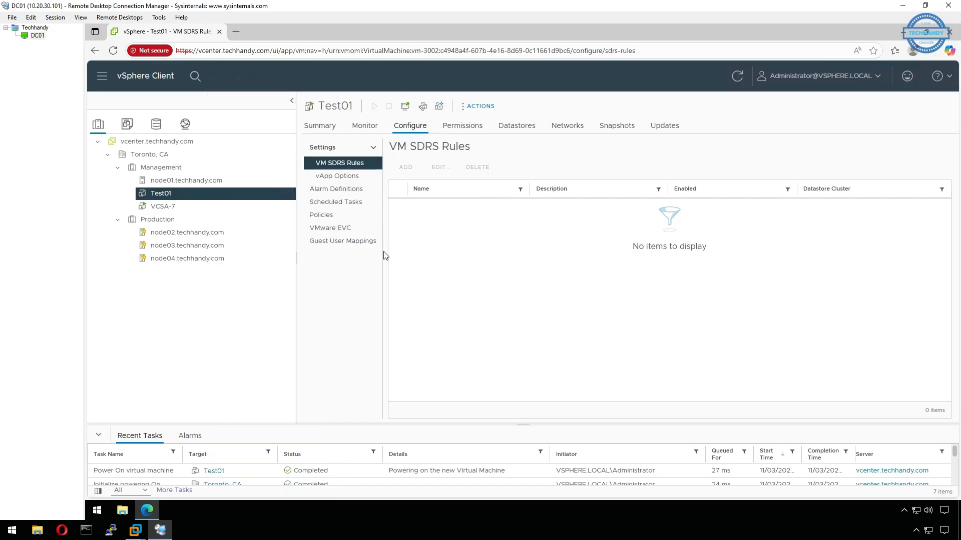
Step: Return to node01's virtual switches and check the virtual machines attached to Private vSwitch on vSwitch1
left_click(234, 183)
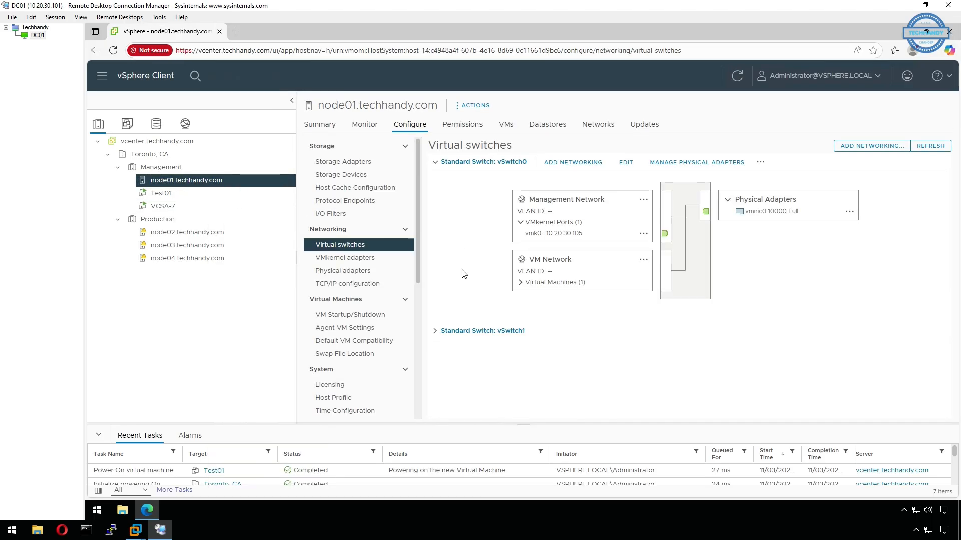
scroll(436, 336, "down", 3)
left_click(517, 328)
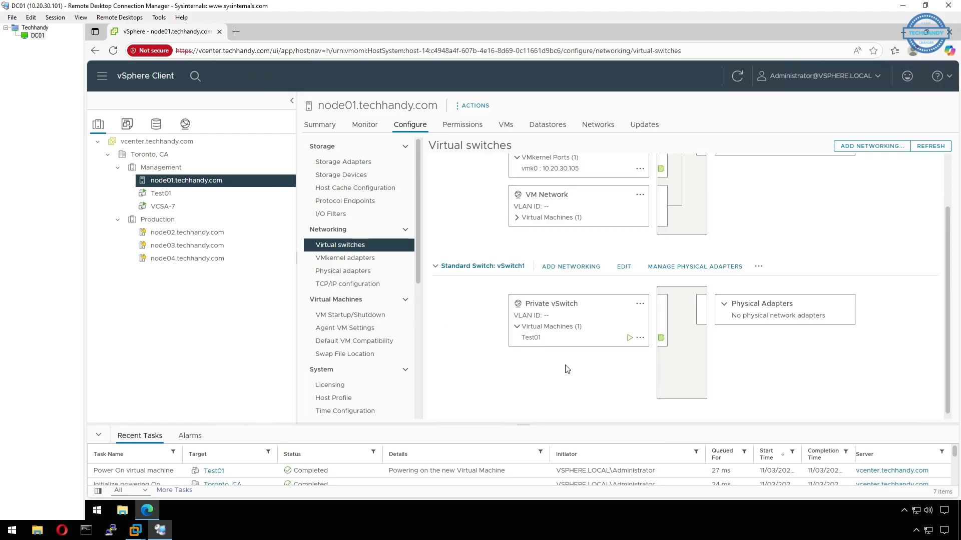
Step: Try to remove standard switch vSwitch1 while Test01 is attached to it
left_click(758, 266)
left_click(787, 321)
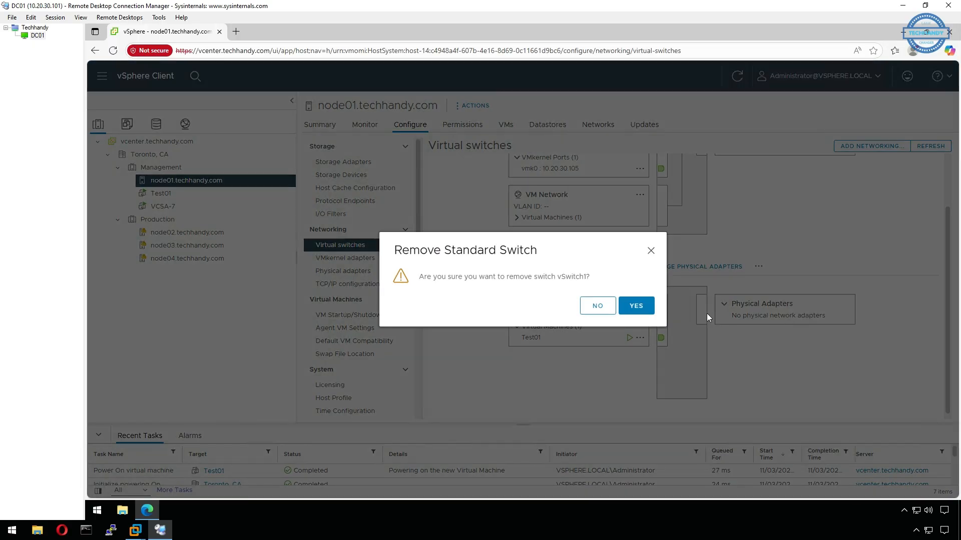
left_click(641, 303)
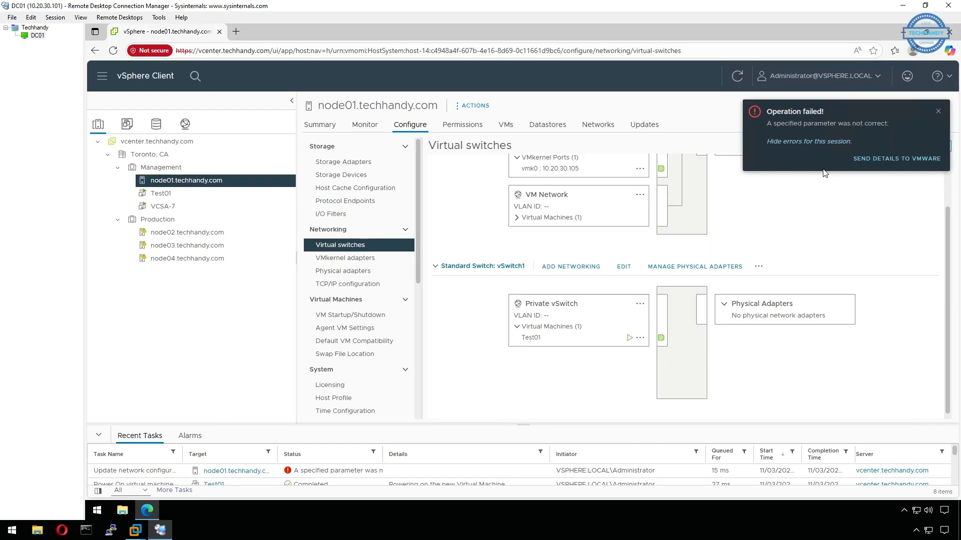
Step: Dismiss the error notification and edit Test01's settings to connect network adapter 1 to VM Network
left_click(182, 195)
right_click(182, 196)
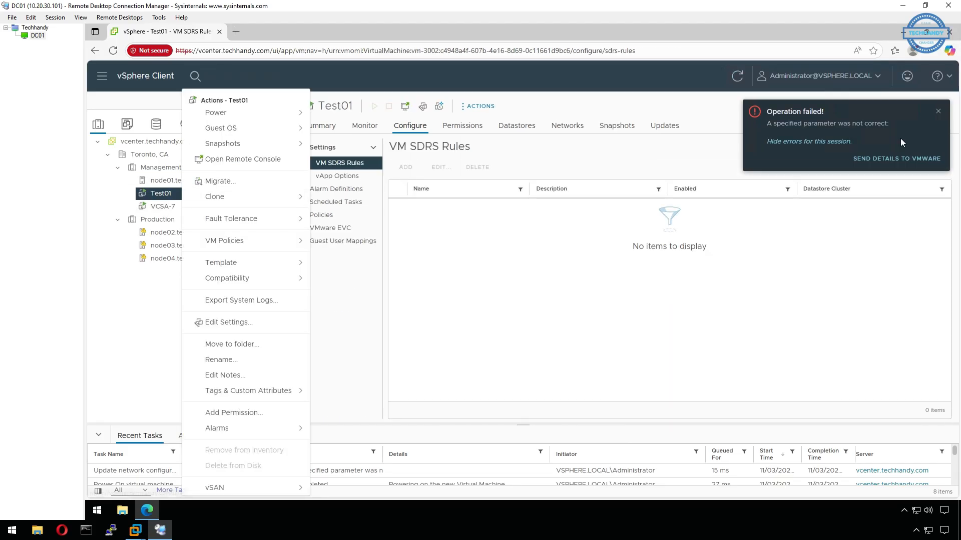
left_click(938, 111)
right_click(245, 195)
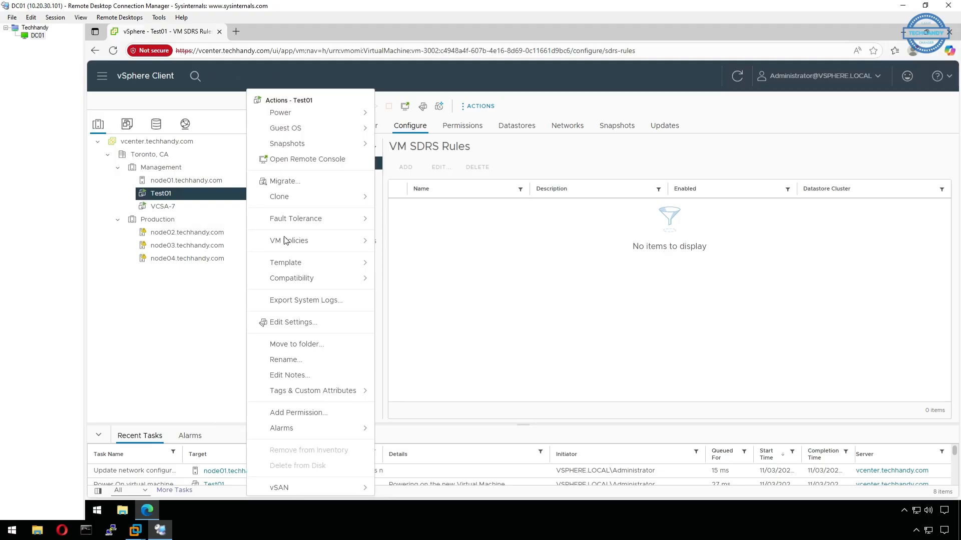
left_click(350, 320)
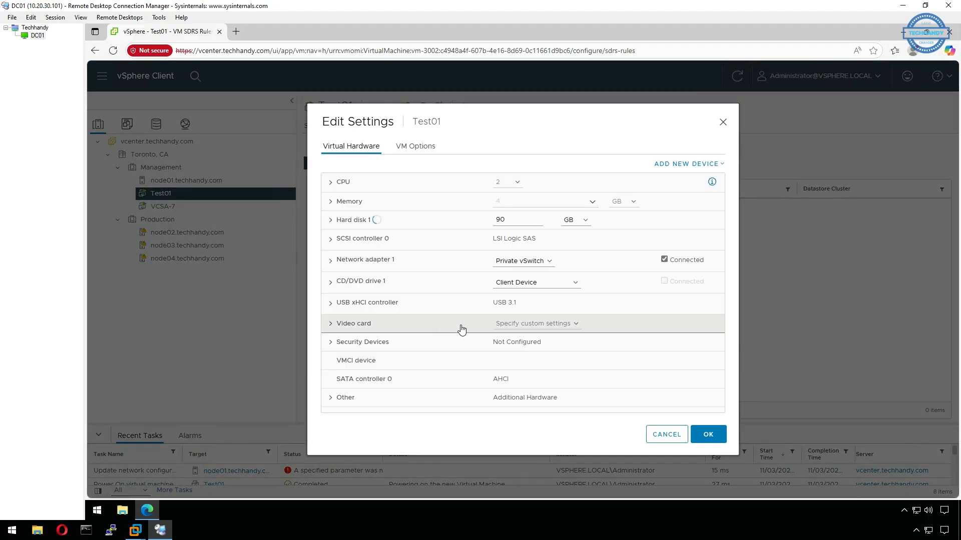
left_click(540, 263)
left_click(533, 288)
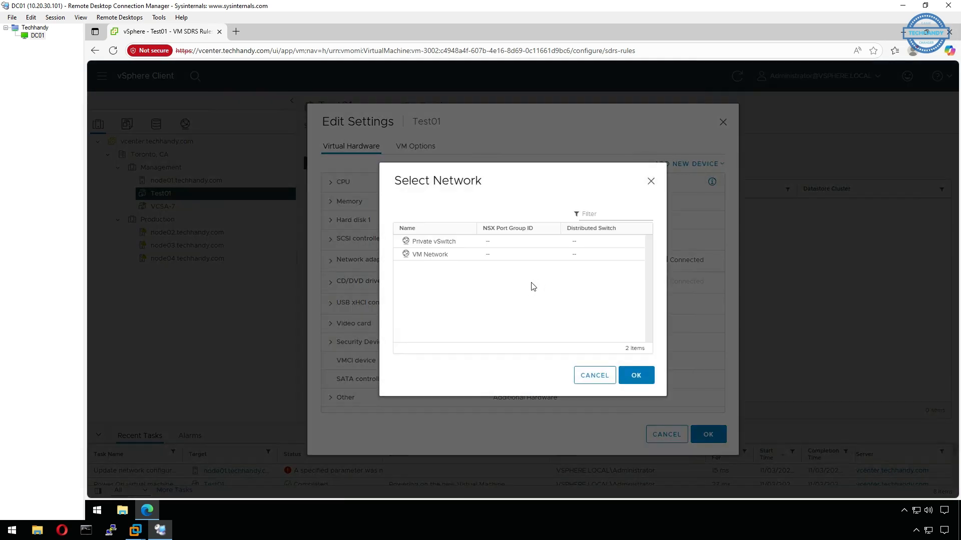
left_click(430, 255)
left_click(638, 377)
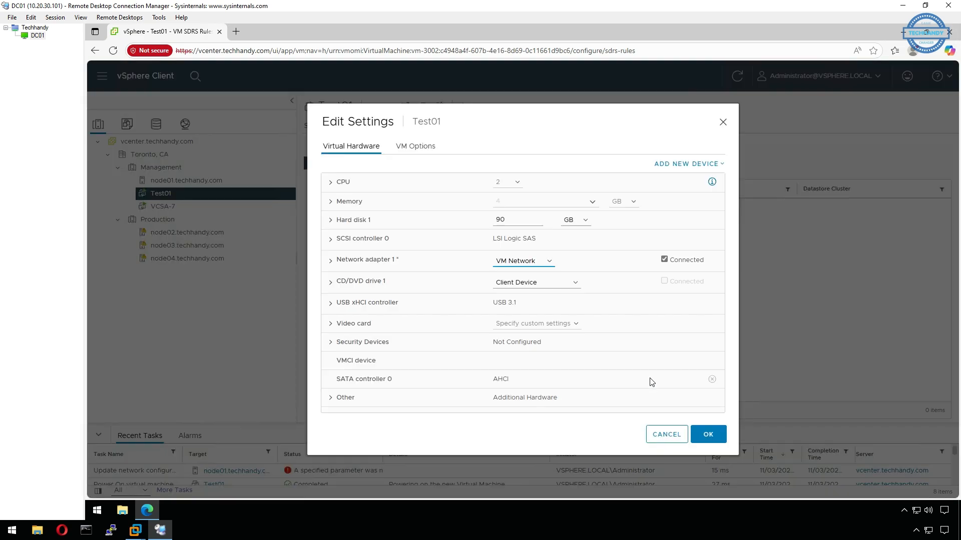
left_click(709, 434)
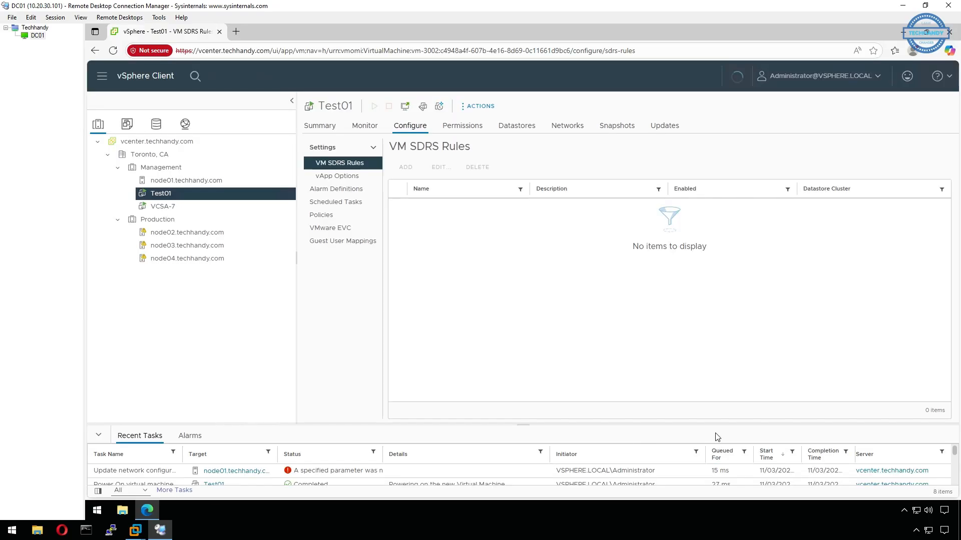
Step: Return to node01's virtual switches, expand vSwitch1 and remove that standard switch
left_click(240, 186)
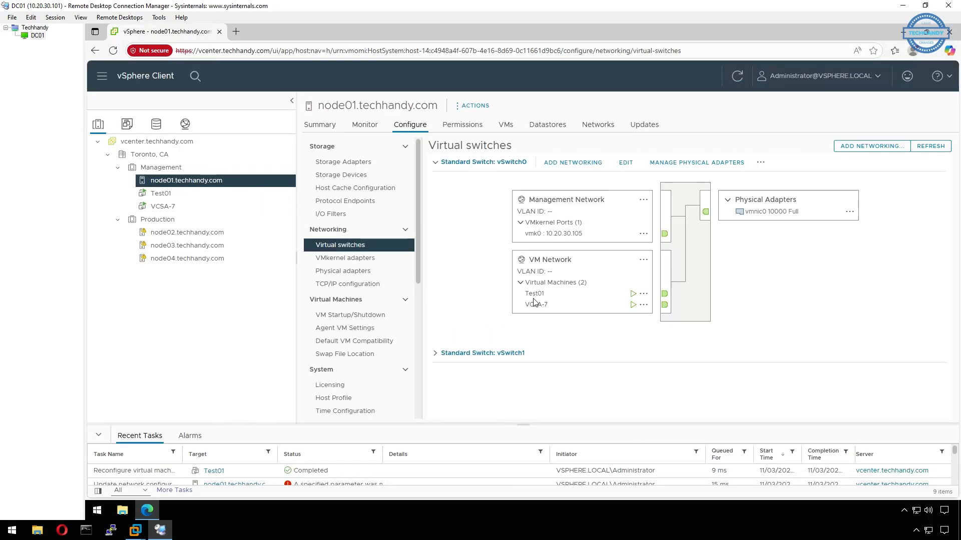
left_click(435, 353)
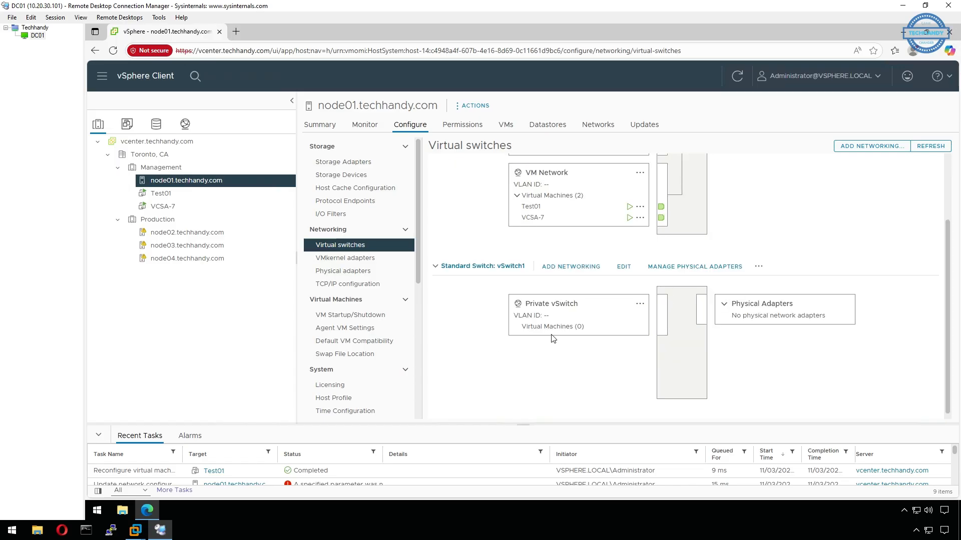
left_click(759, 267)
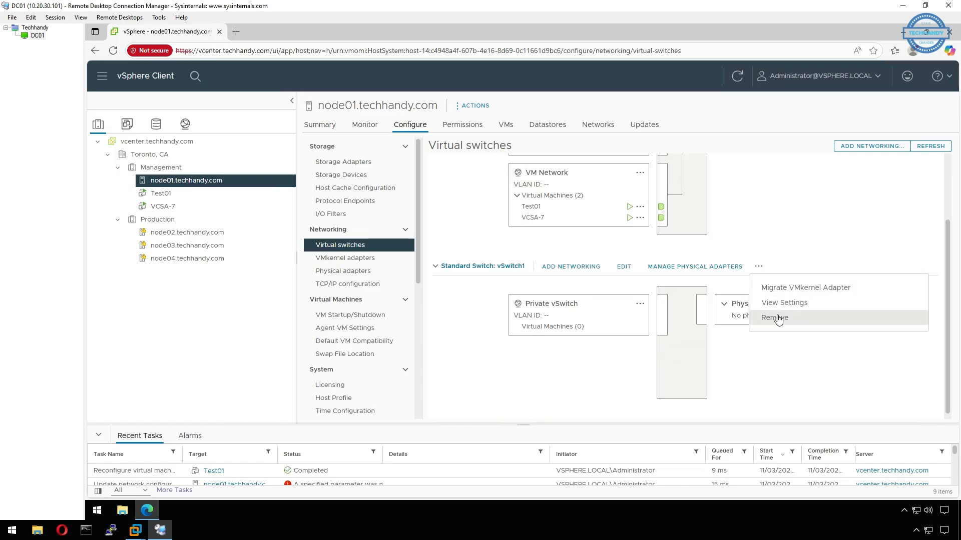
left_click(777, 318)
left_click(637, 307)
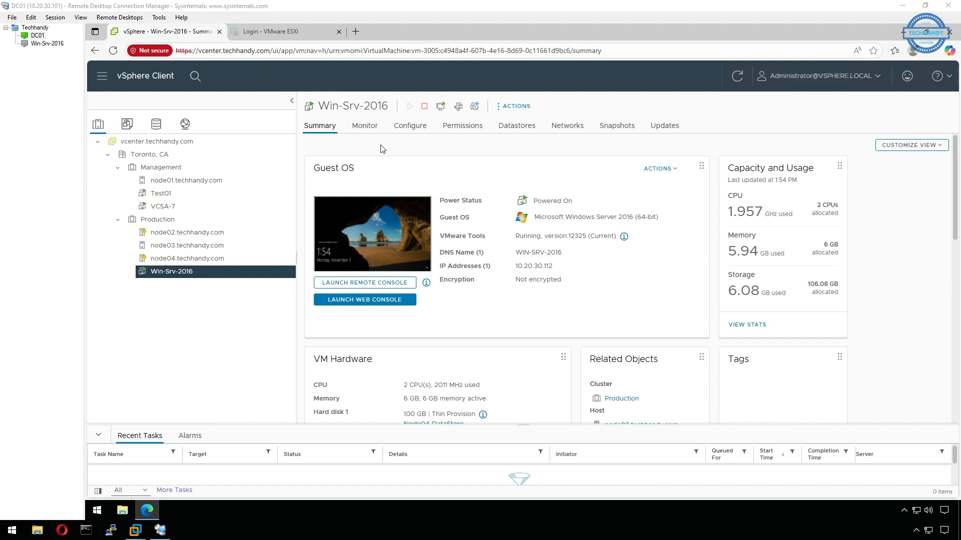
Step: Open the Win-Srv-2016 settings and examine network adapter 1's details and the networks available to it, leaving its network unchanged
right_click(237, 278)
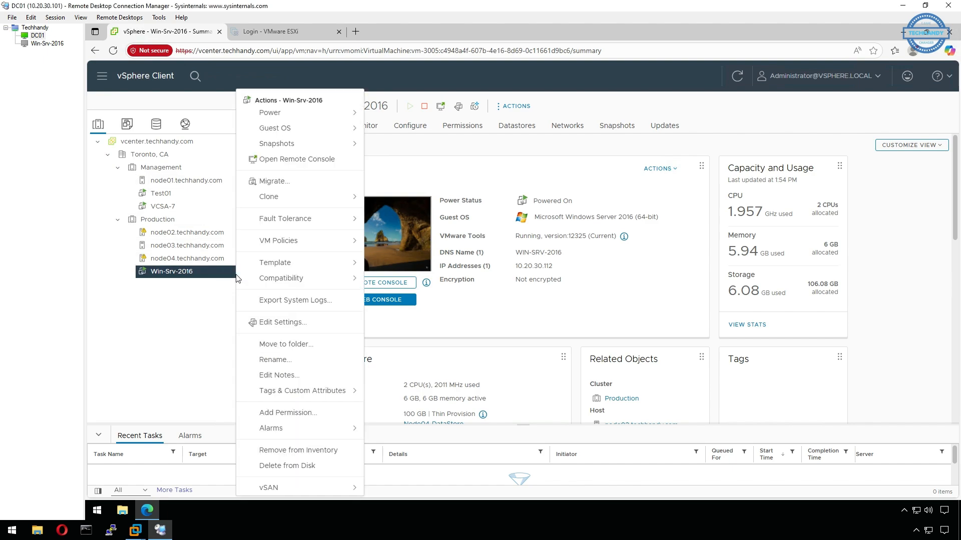
left_click(332, 324)
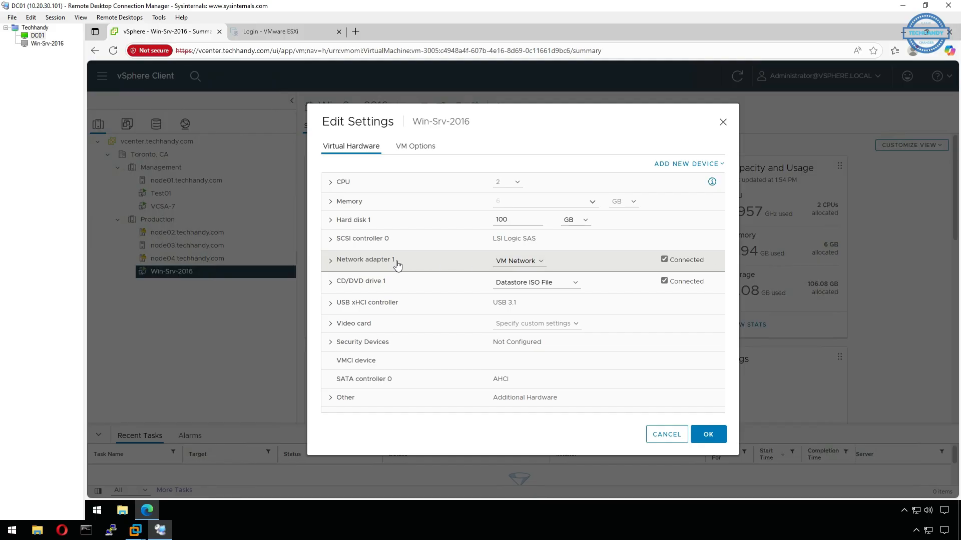
left_click(331, 262)
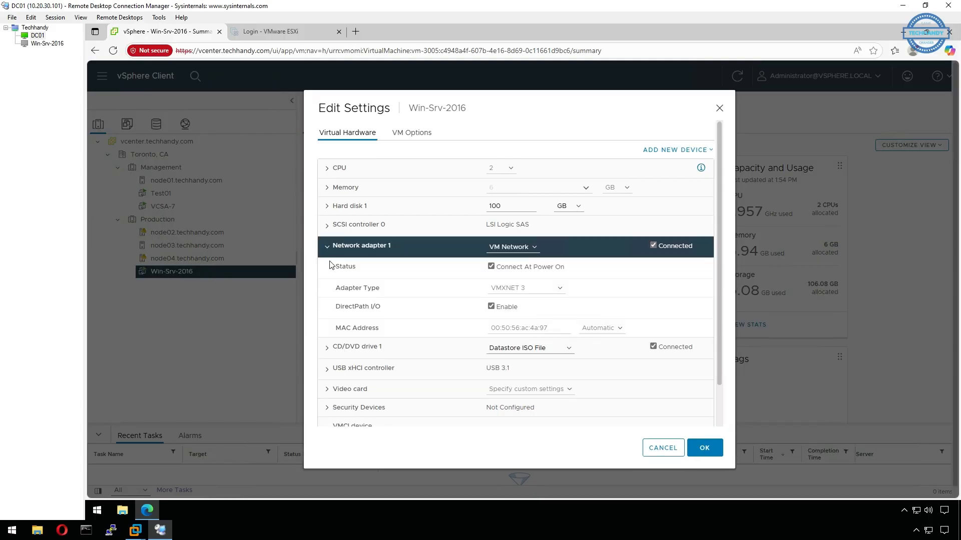
left_click(535, 249)
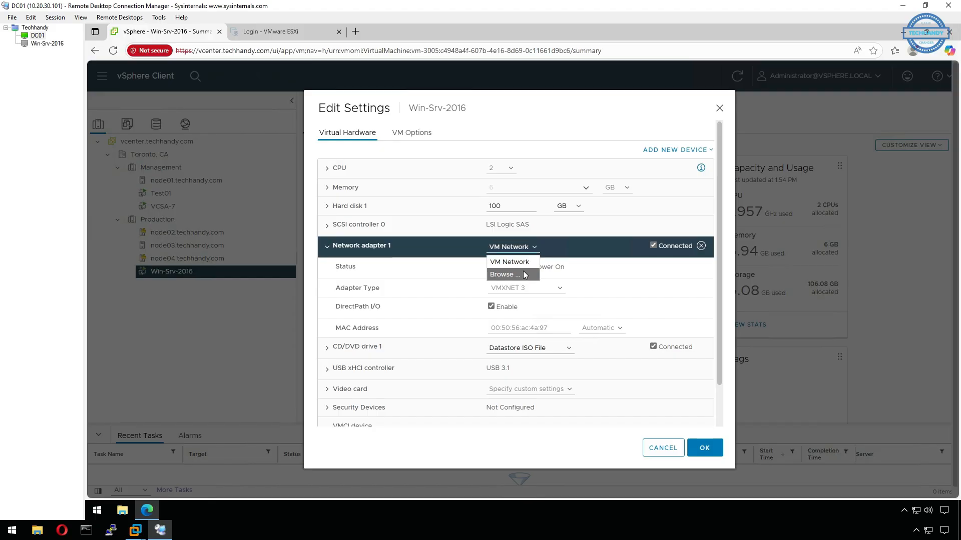
left_click(524, 272)
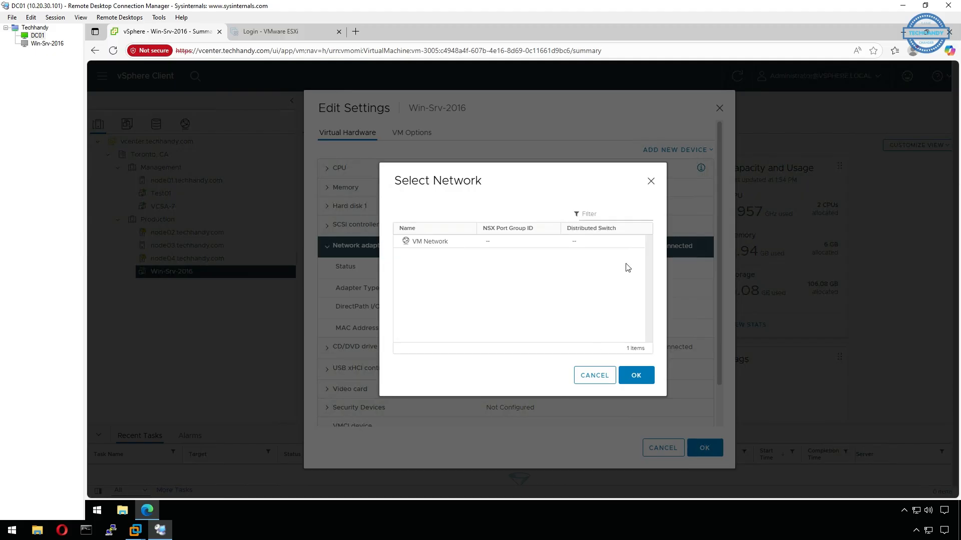
left_click(651, 181)
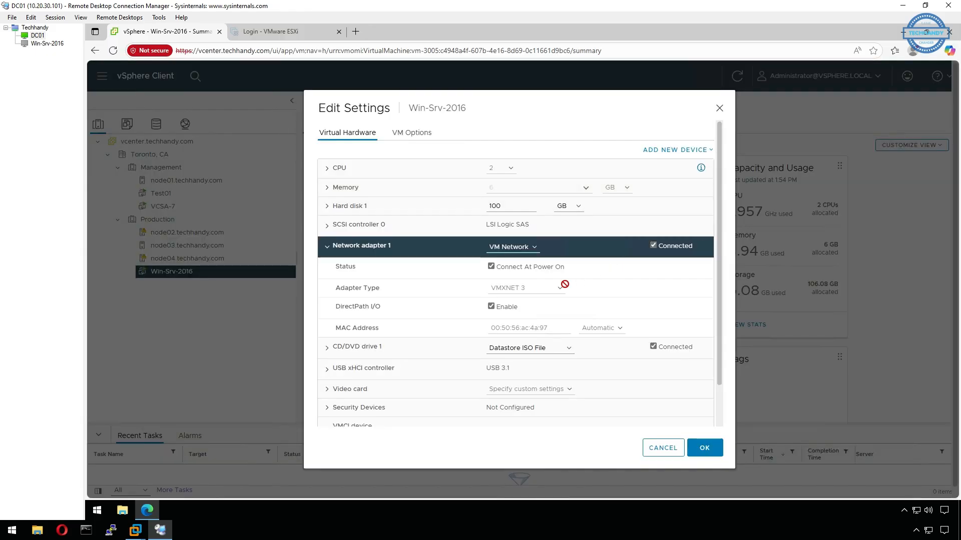
left_click(327, 249)
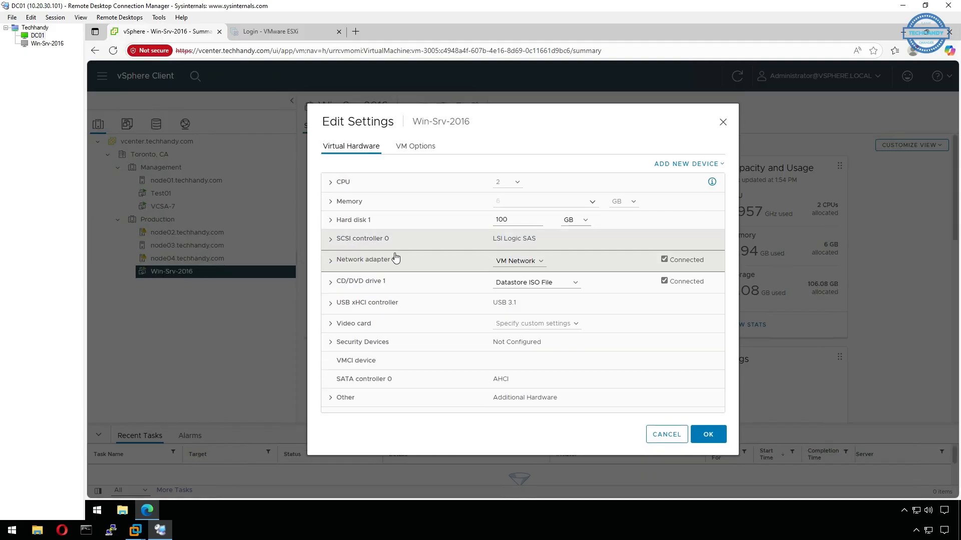
Step: Add a new network adapter on VM Network to Win-Srv-2016 and set its adapter type to VMXNET 3
left_click(696, 165)
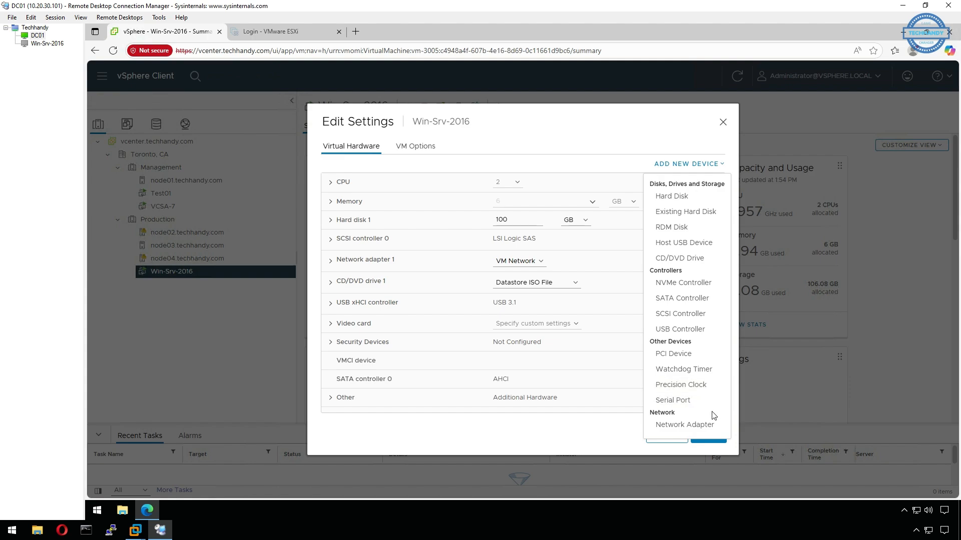
left_click(711, 425)
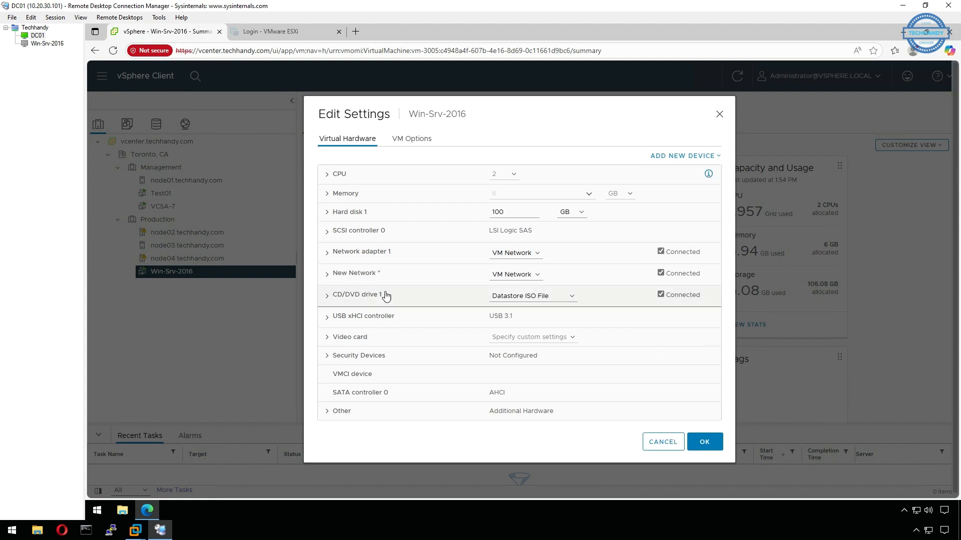
left_click(328, 274)
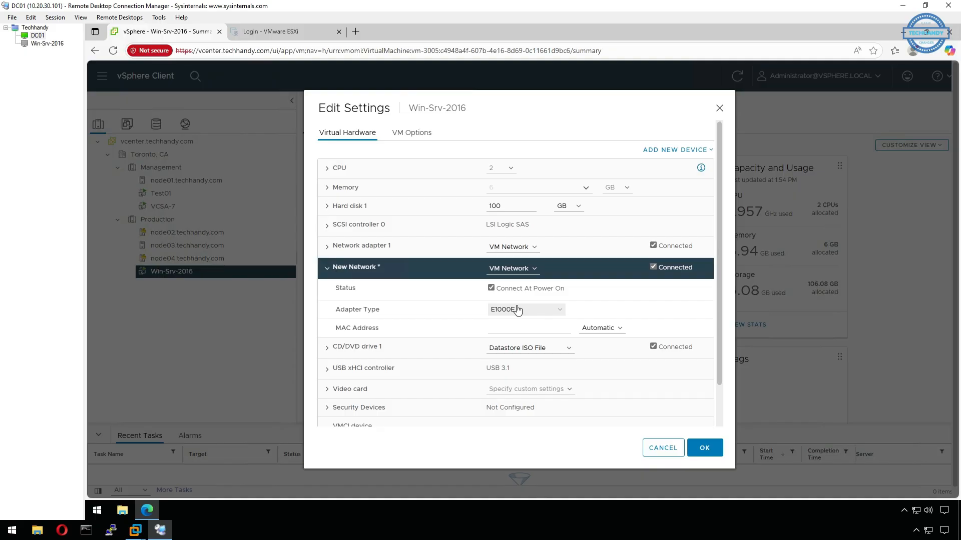
left_click(559, 311)
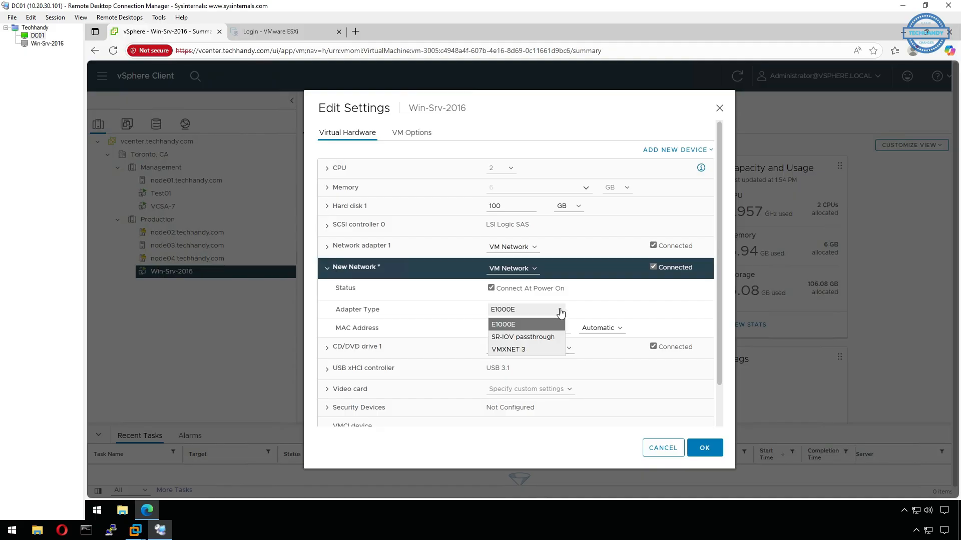
left_click(545, 349)
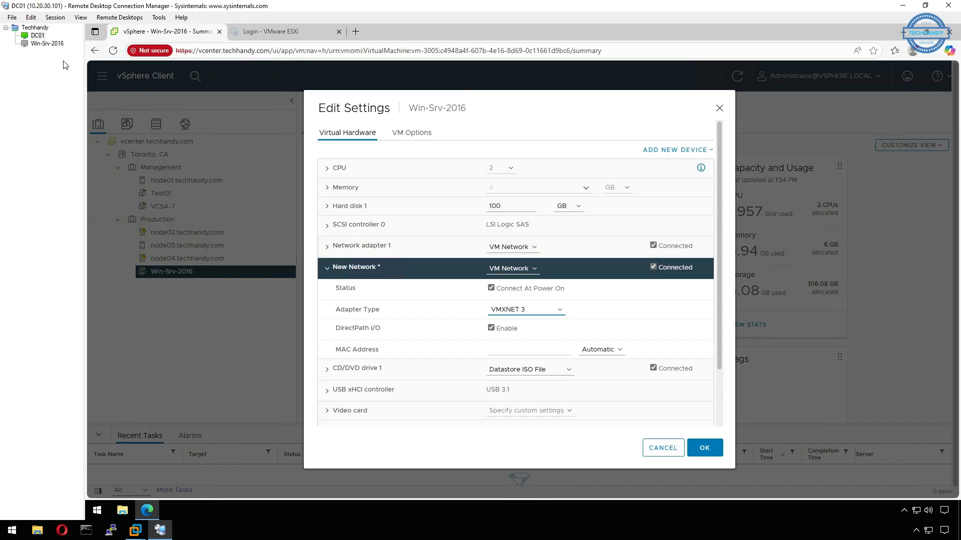
Step: Switch to the Win-Srv-2016 remote desktop session and open the local server's network connections in Server Manager
double_click(42, 44)
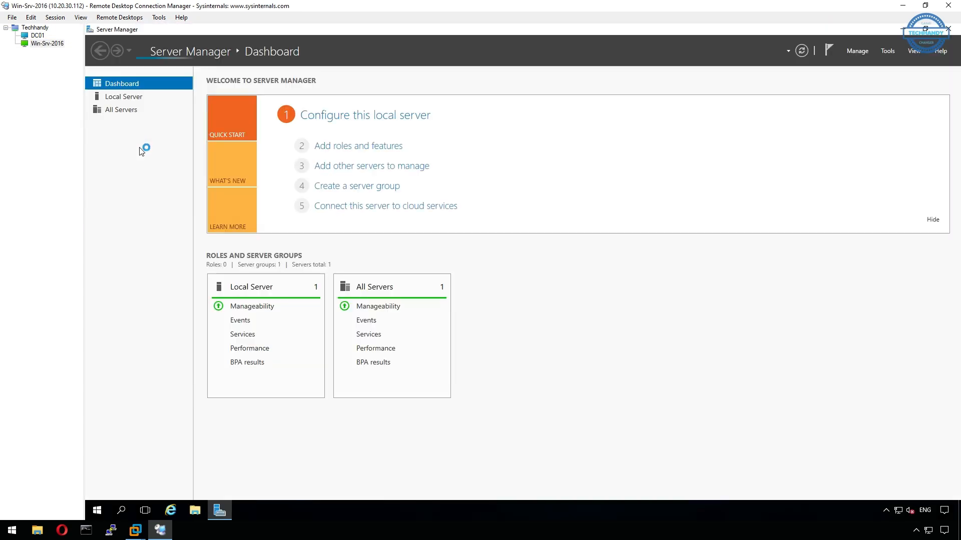
left_click(135, 97)
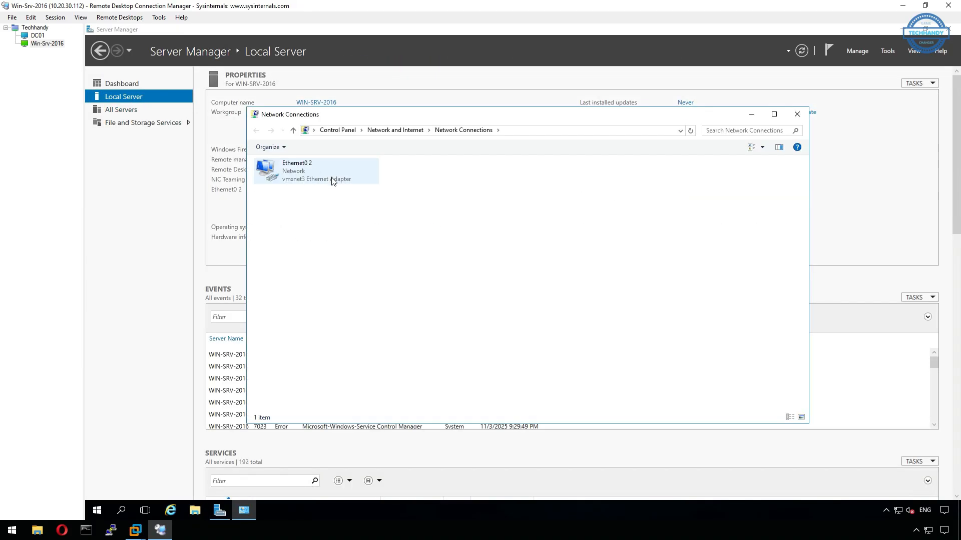
Step: Return to the DC01 session, apply the new network adapter to Win-Srv-2016, and recheck the network connections in its remote session
left_click(42, 37)
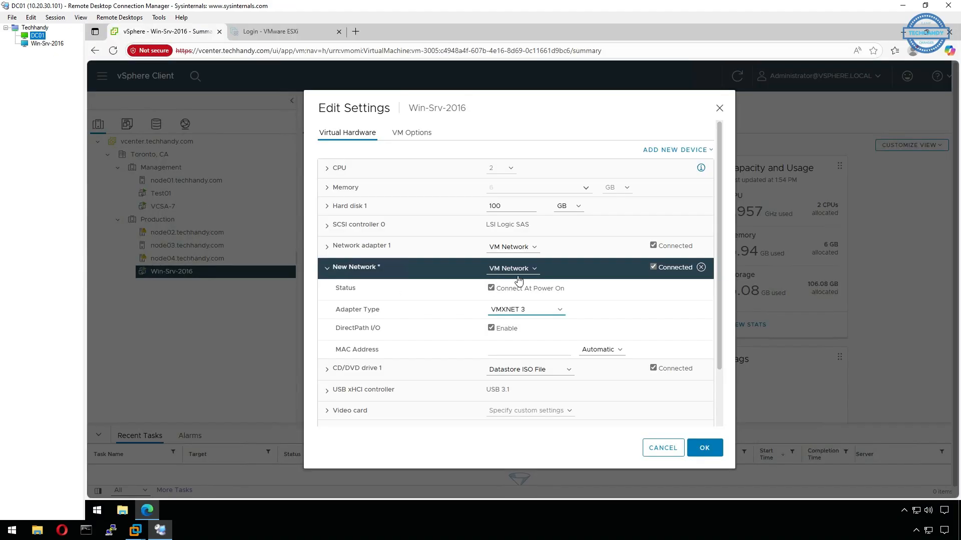
left_click(708, 452)
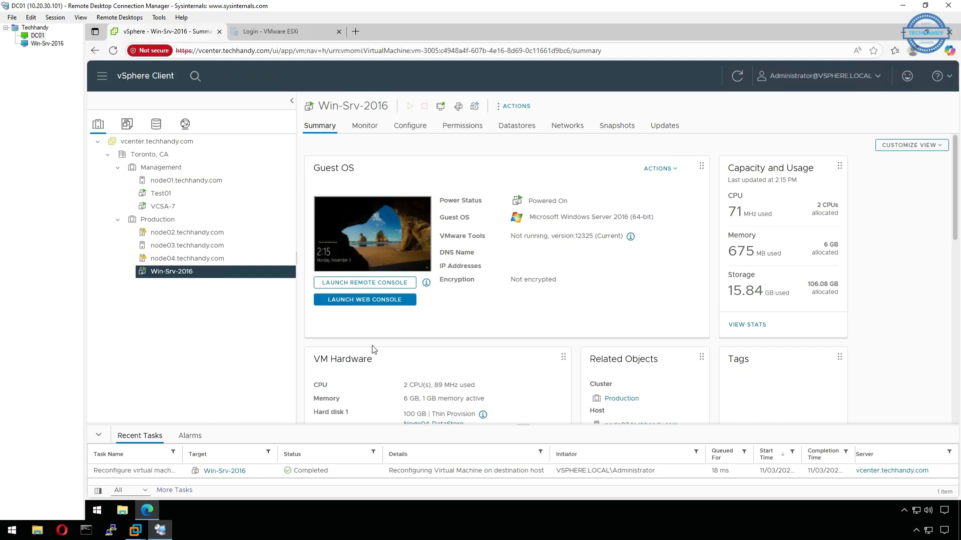
left_click(48, 43)
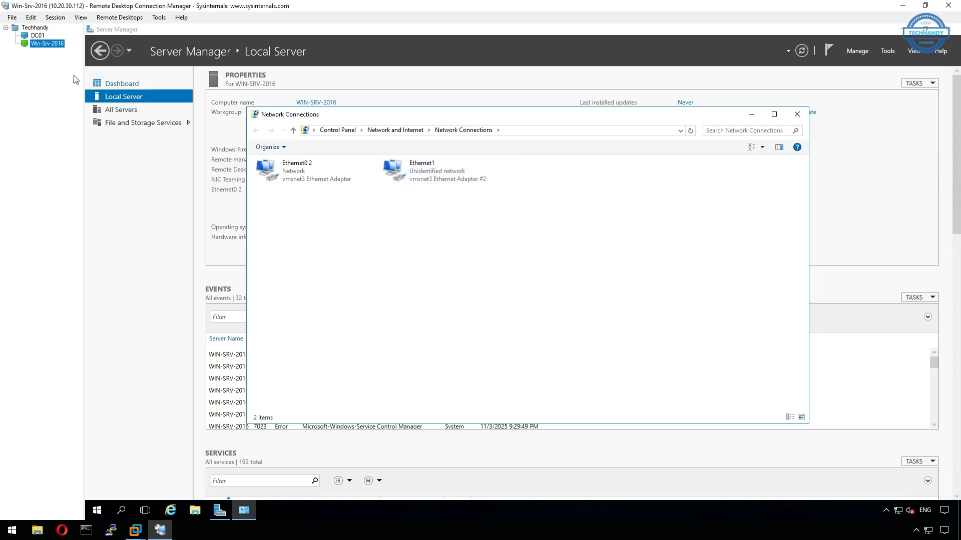
Step: Back in the DC01 session, open node03's virtual switches and examine the virtual machines attached to VM Network on vSwitch0
left_click(40, 37)
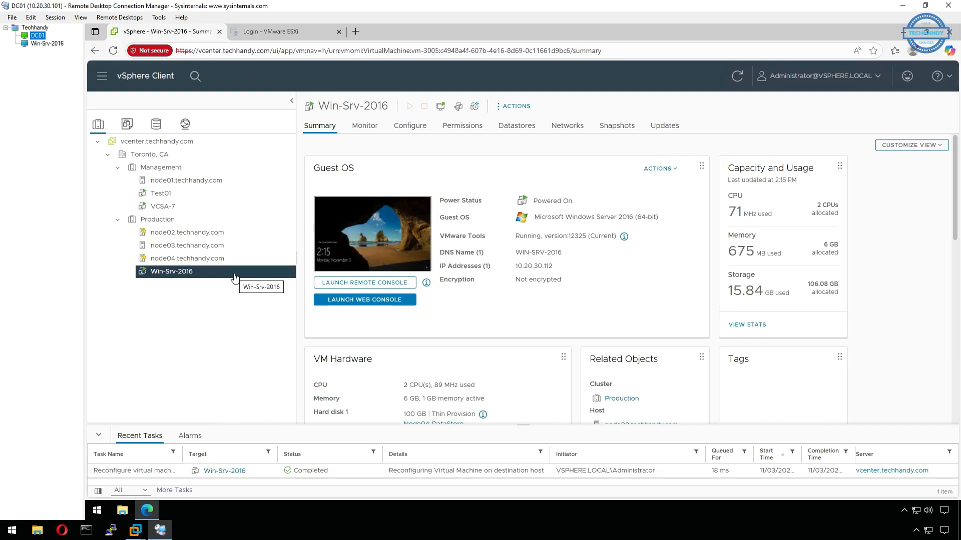
left_click(404, 131)
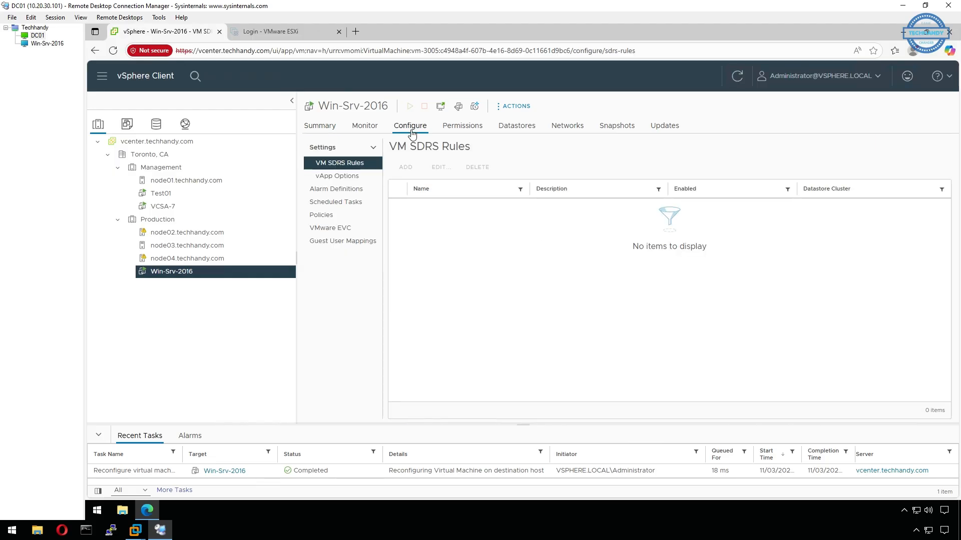
left_click(228, 245)
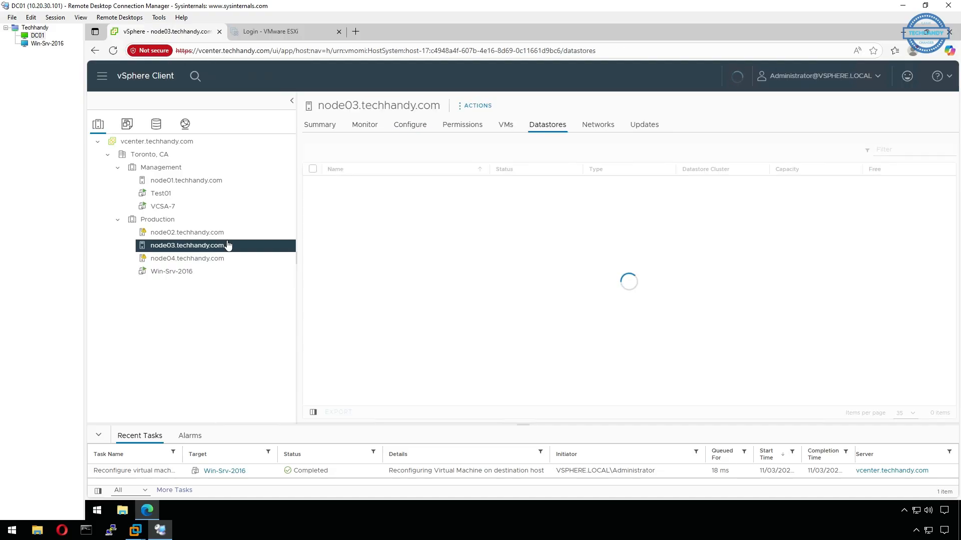
left_click(411, 125)
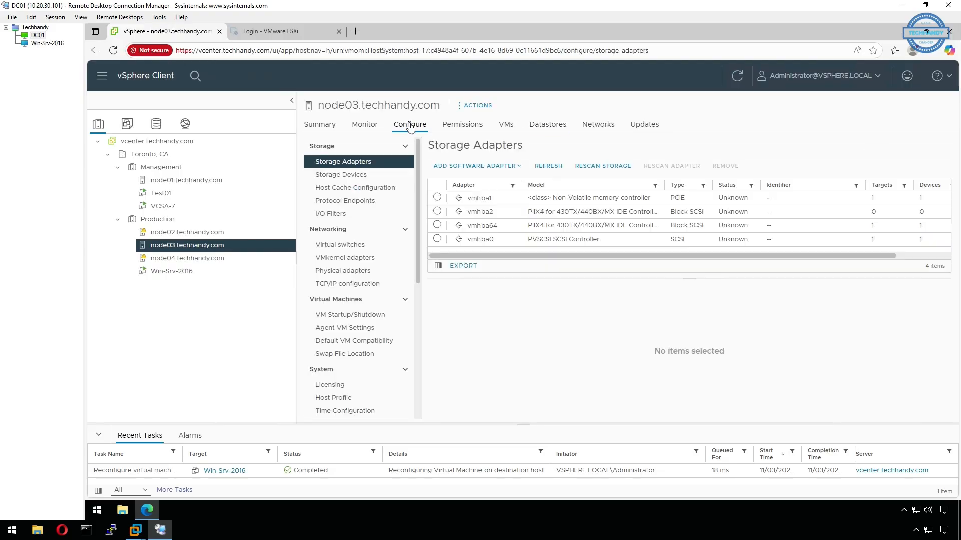
left_click(370, 246)
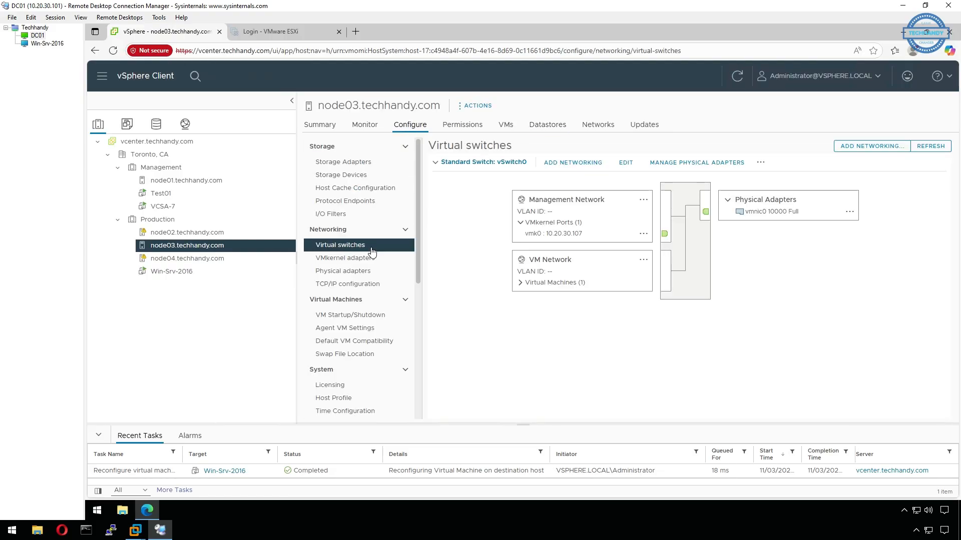
left_click(520, 283)
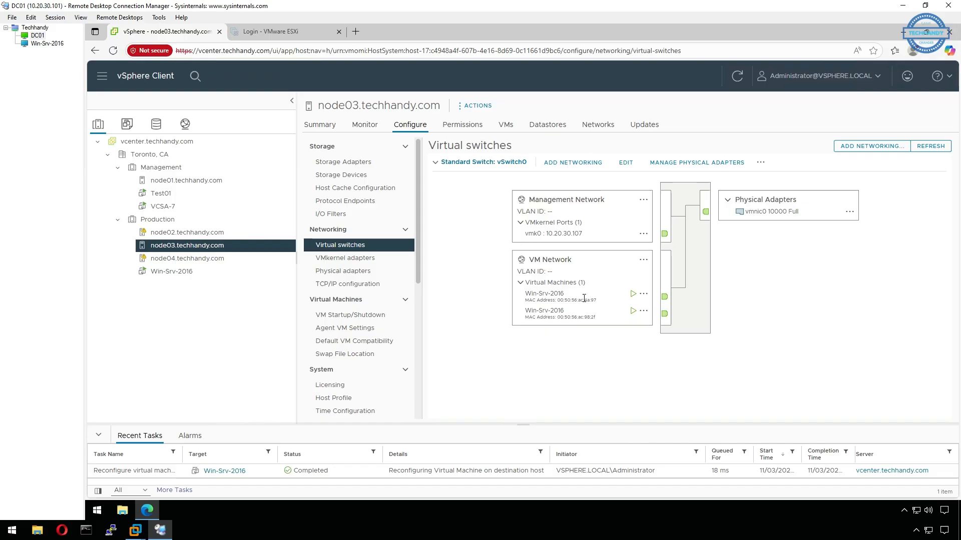
left_click(644, 295)
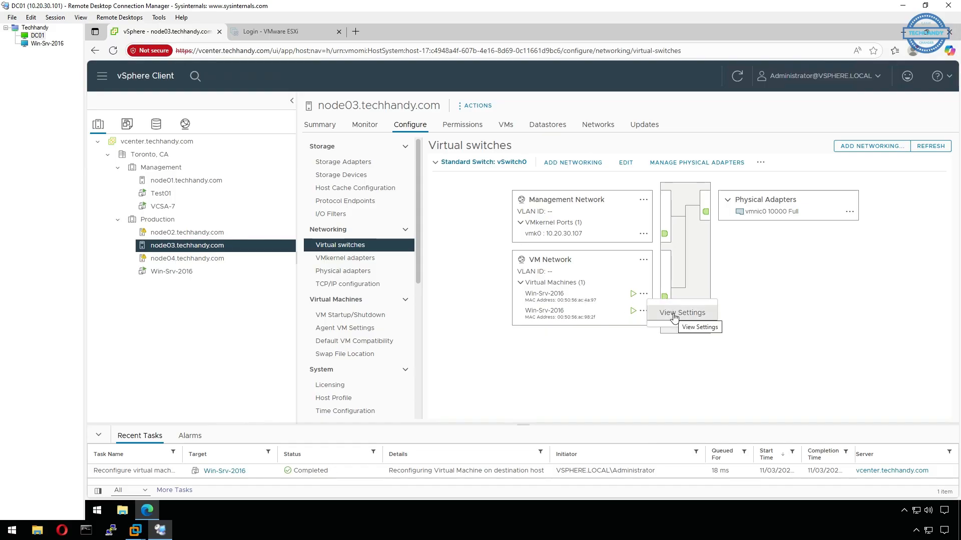
left_click(632, 350)
Step: Remove network adapter 2 from the Win-Srv-2016 virtual machine's hardware and apply the change
left_click(194, 272)
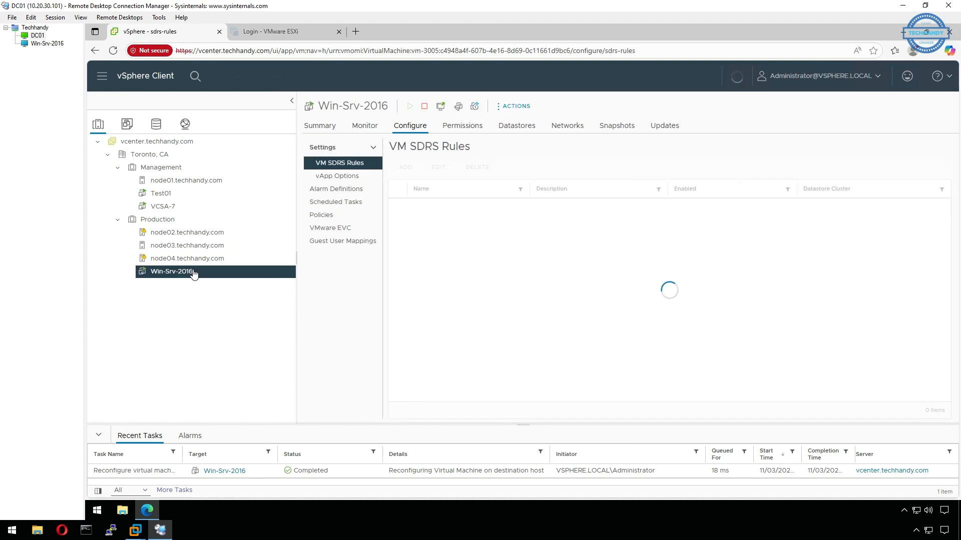
right_click(191, 274)
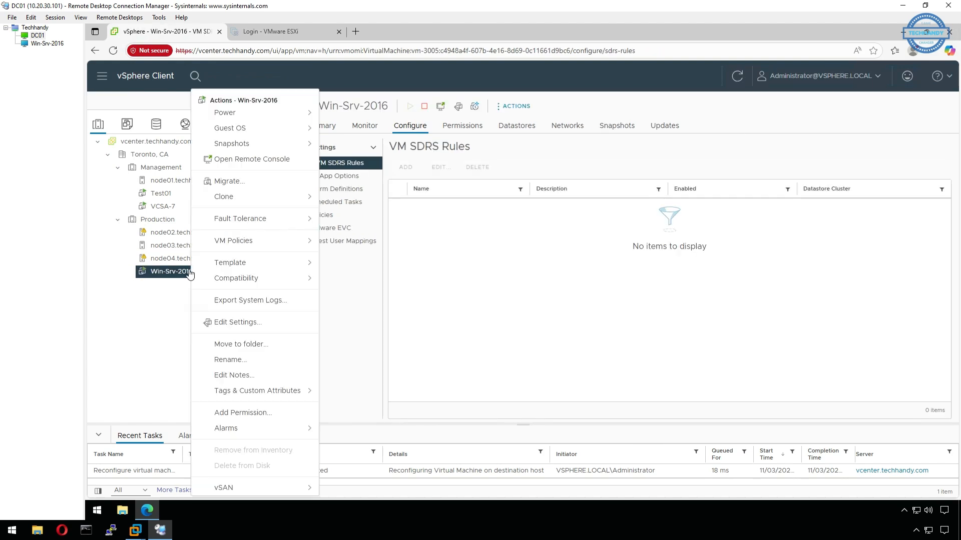
left_click(250, 322)
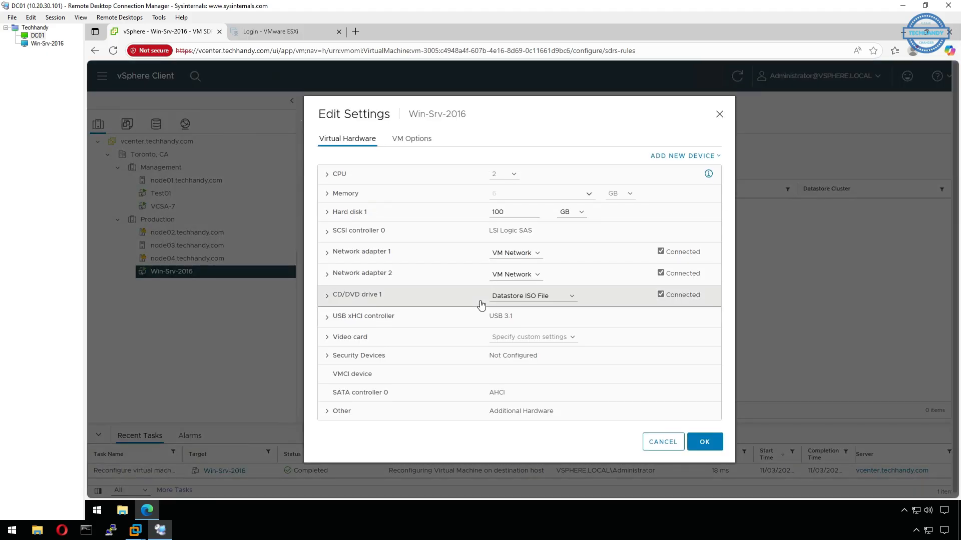
mouse_move(626, 279)
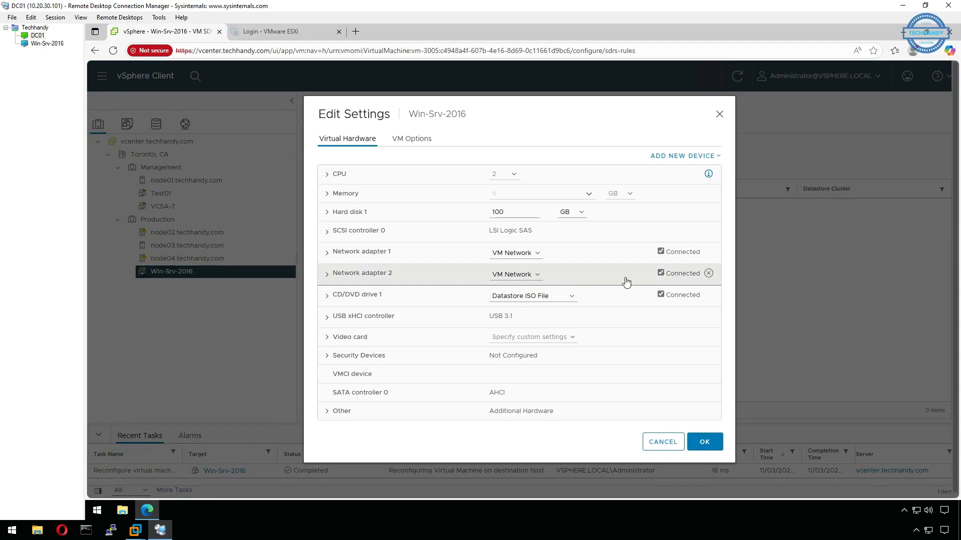
left_click(709, 274)
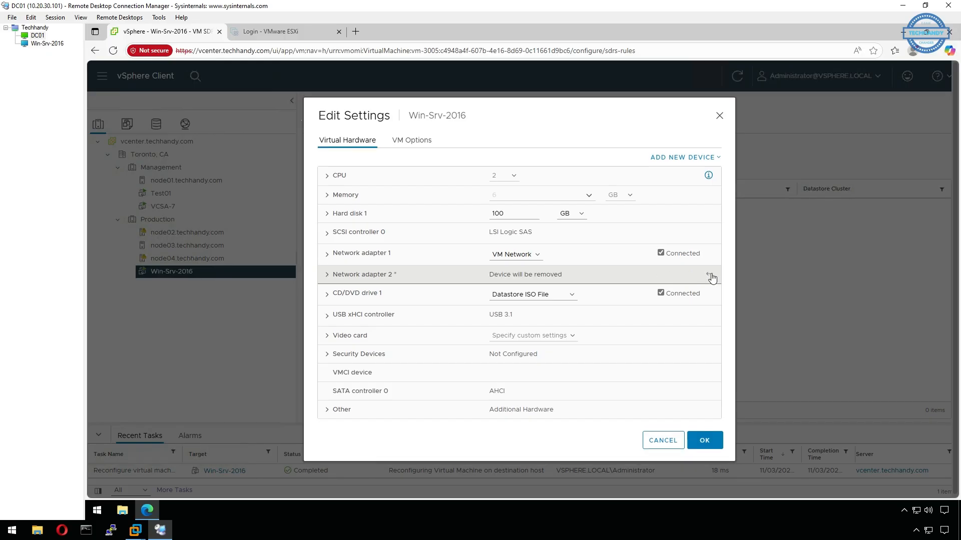
left_click(713, 441)
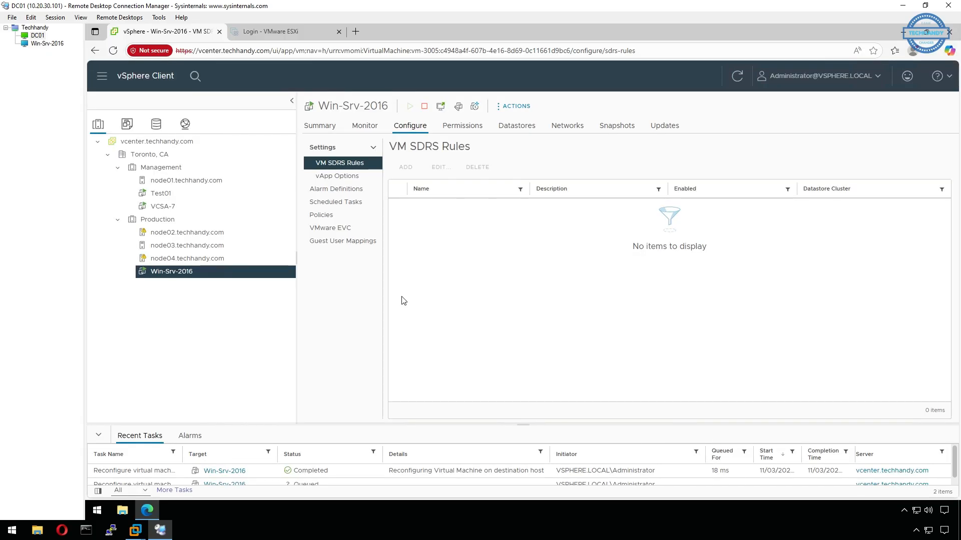
Step: Check the adapter removal in Win-Srv-2016's network connections and in the VM Network port group on node03's vSwitch0
left_click(303, 128)
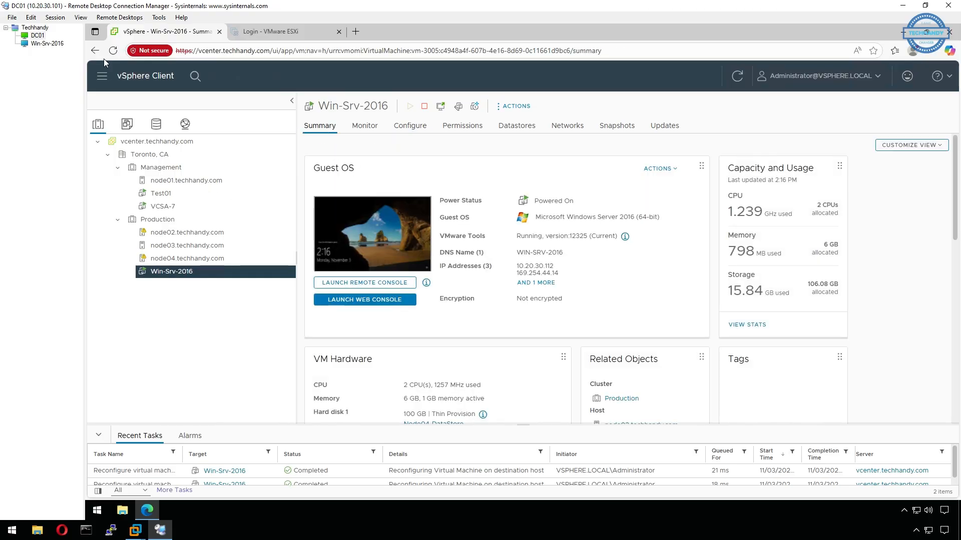
left_click(47, 43)
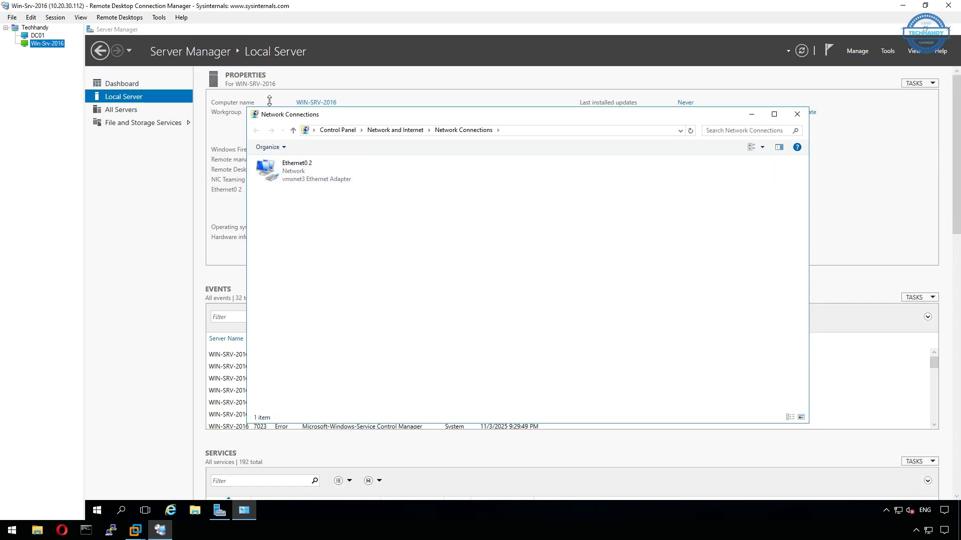
left_click(38, 35)
left_click(258, 248)
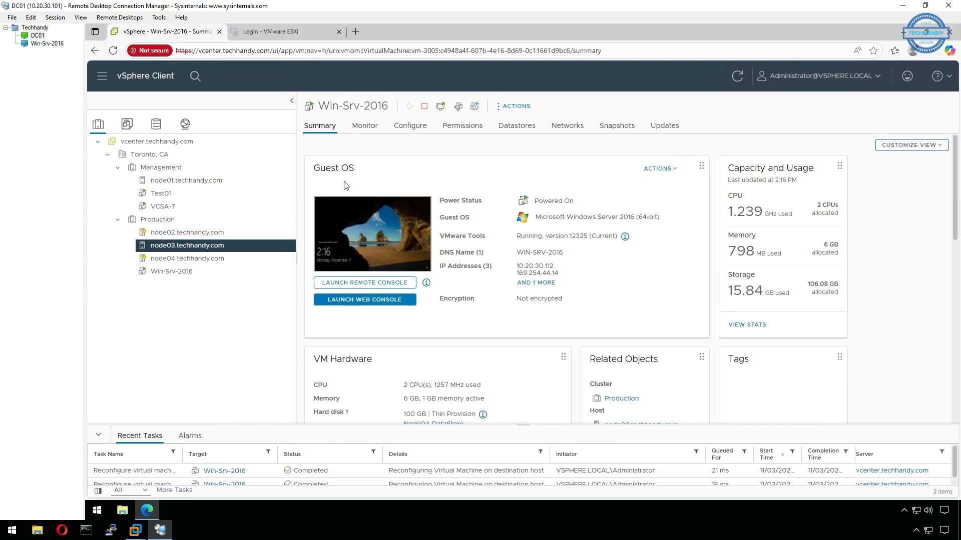
left_click(521, 283)
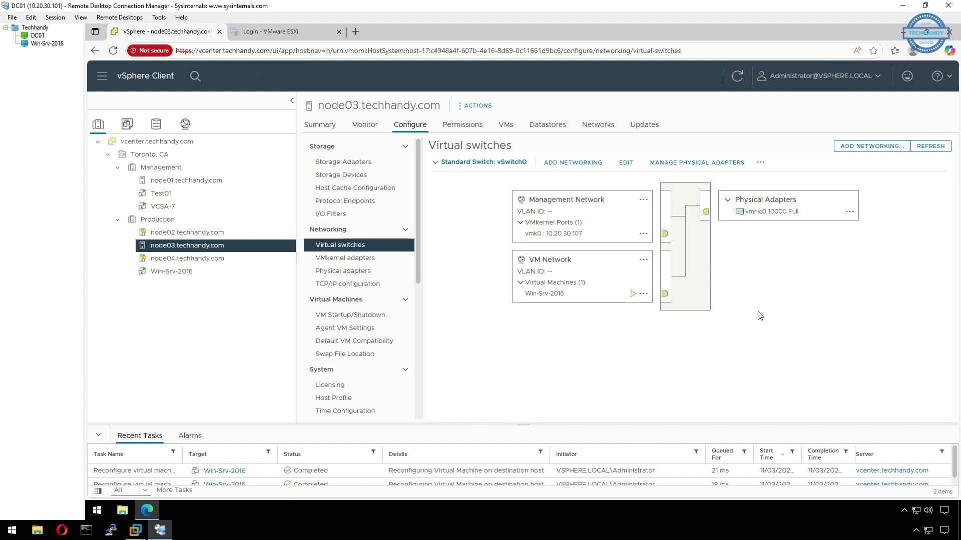
Step: Examine the network adapter 1 details under VM Hardware in the Win-Srv-2016 summary
left_click(178, 275)
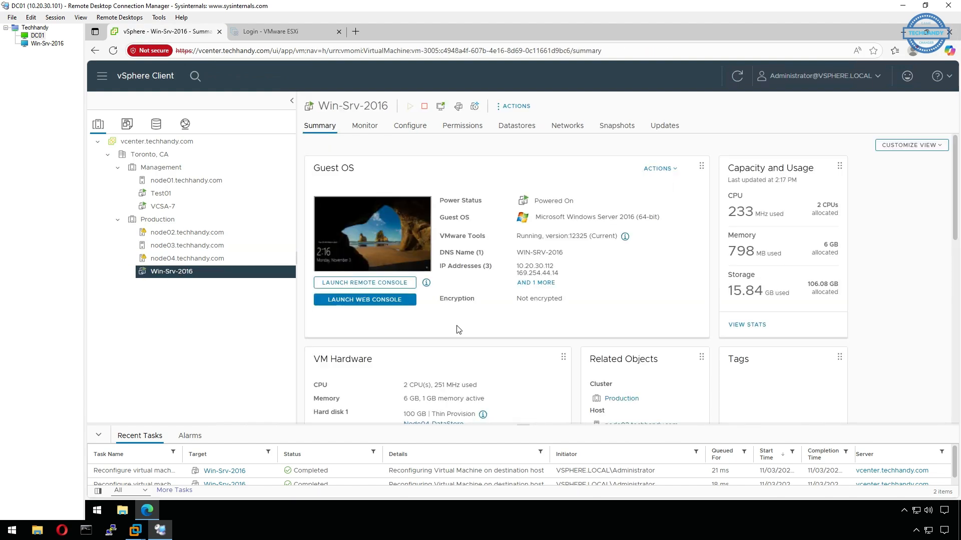
scroll(461, 325, "down", 8)
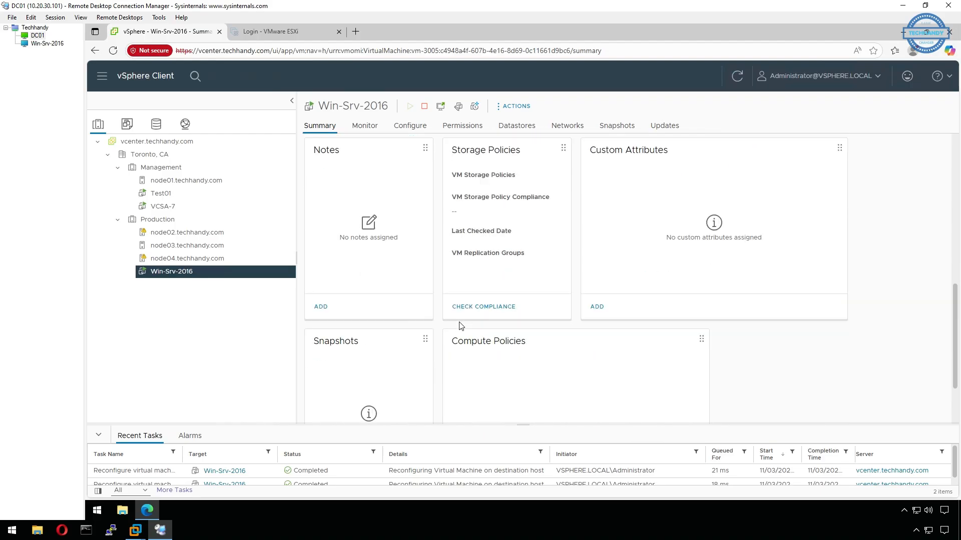
scroll(460, 322, "up", 5)
scroll(460, 322, "up", 3)
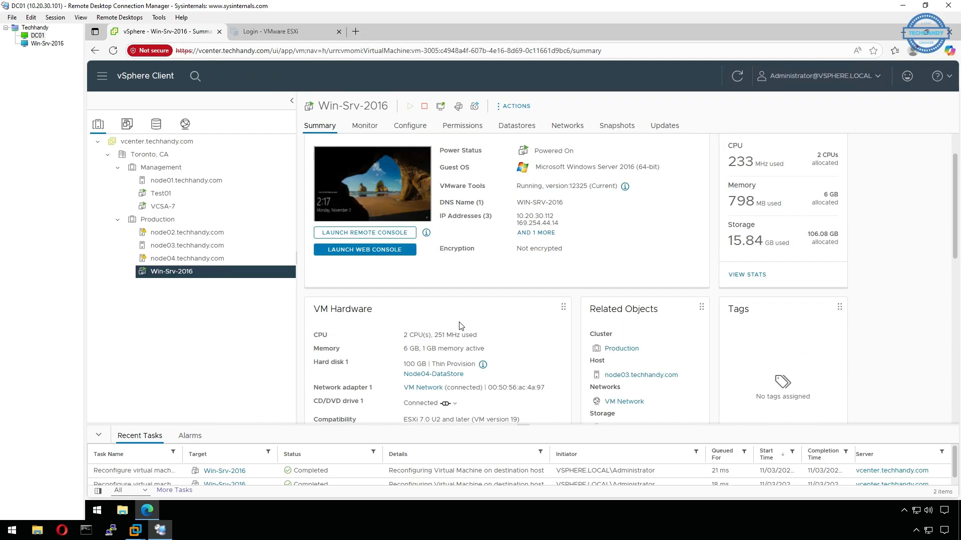
left_click_drag(403, 388, 546, 393)
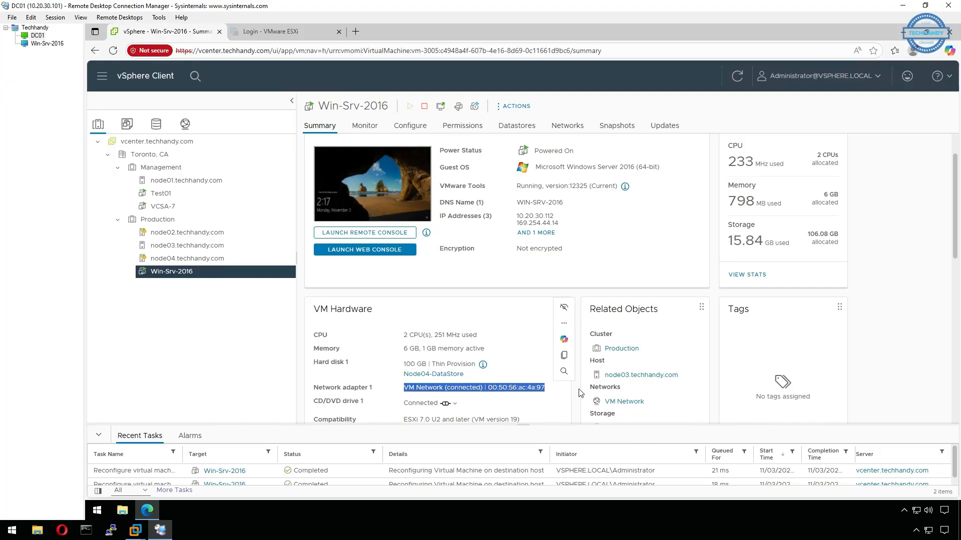
left_click(799, 357)
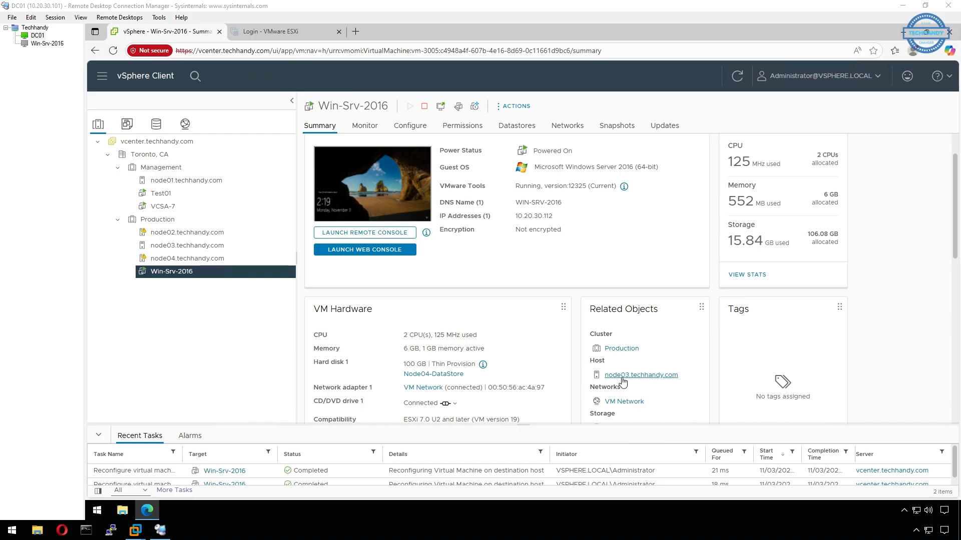
Step: From node03's VMkernel adapters, start adding a VMkernel network adapter with the existing standard switch vSwitch0 as target device
left_click(222, 247)
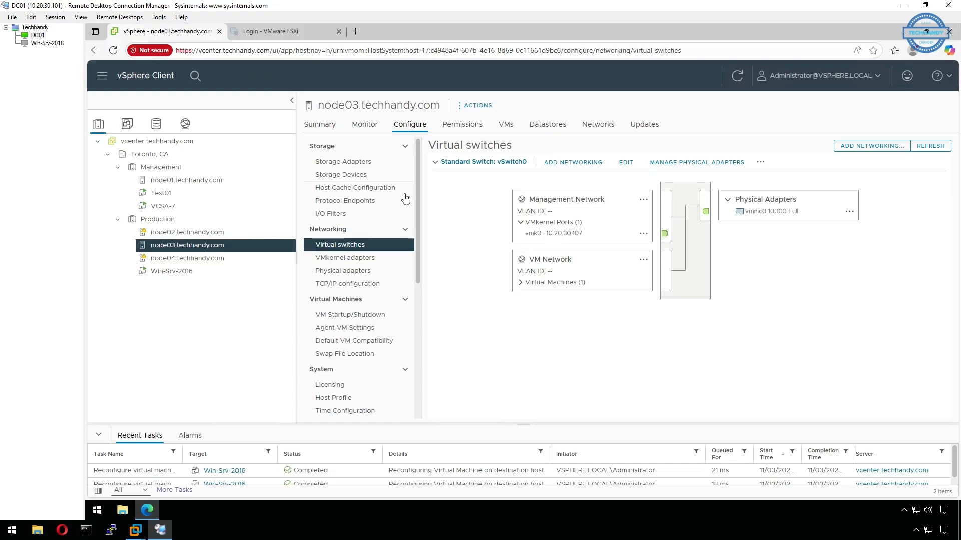
left_click(396, 263)
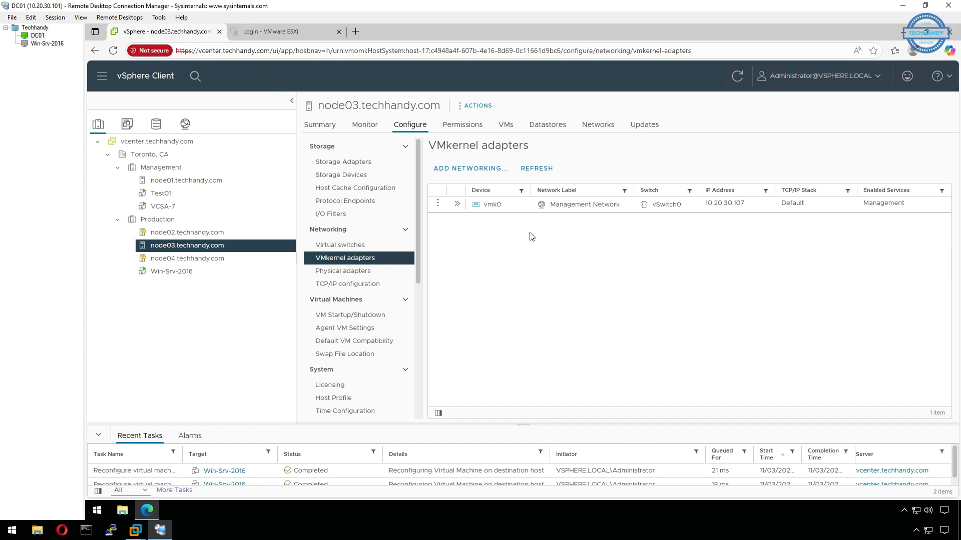
left_click(479, 170)
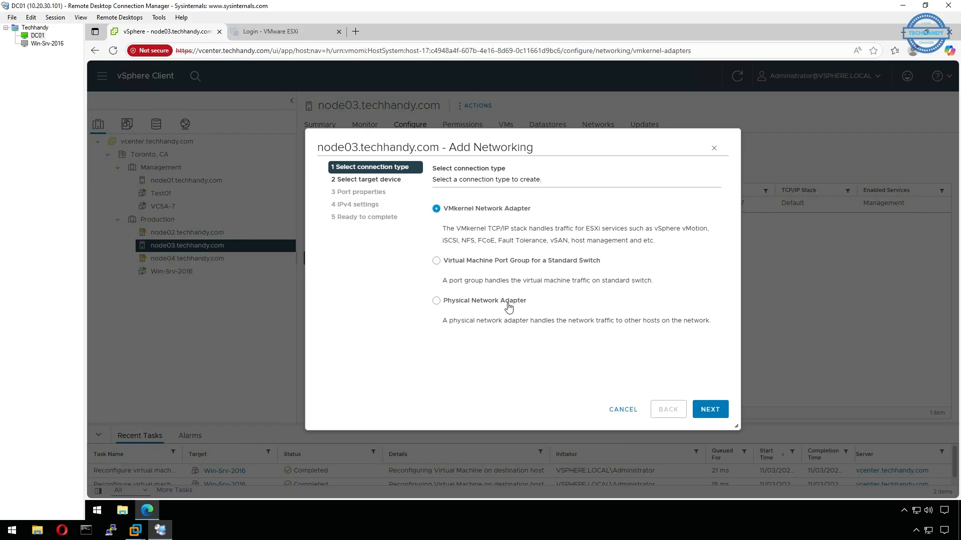
left_click(720, 416)
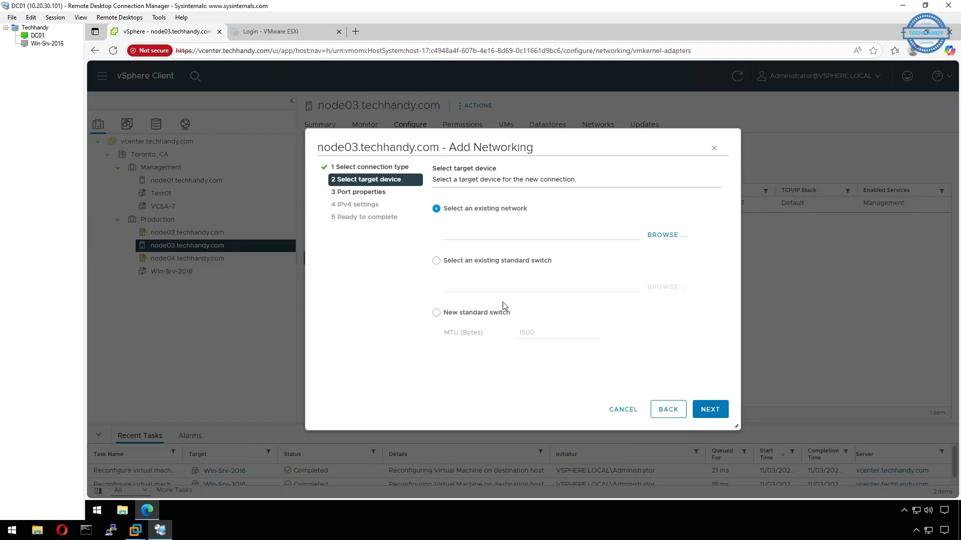
left_click(487, 264)
left_click(662, 289)
left_click(424, 224)
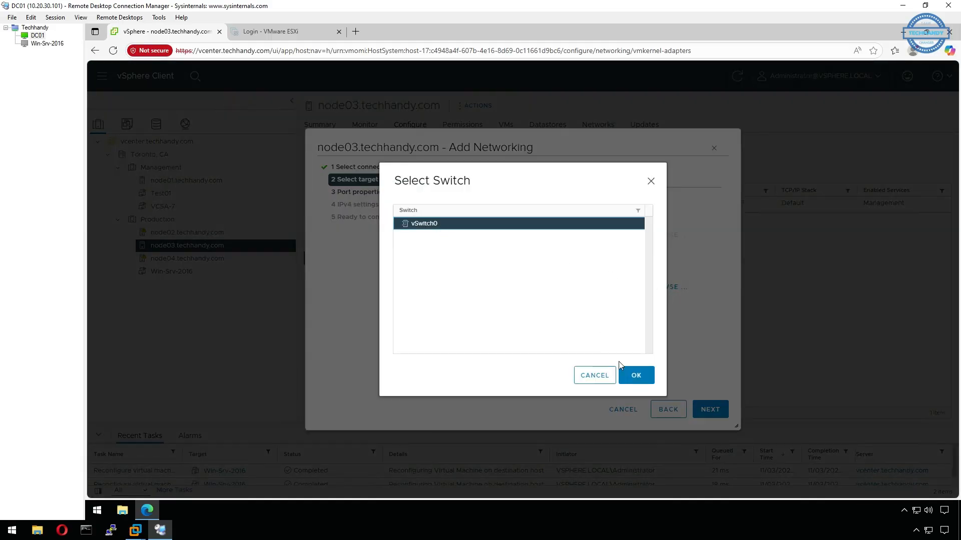
left_click(636, 376)
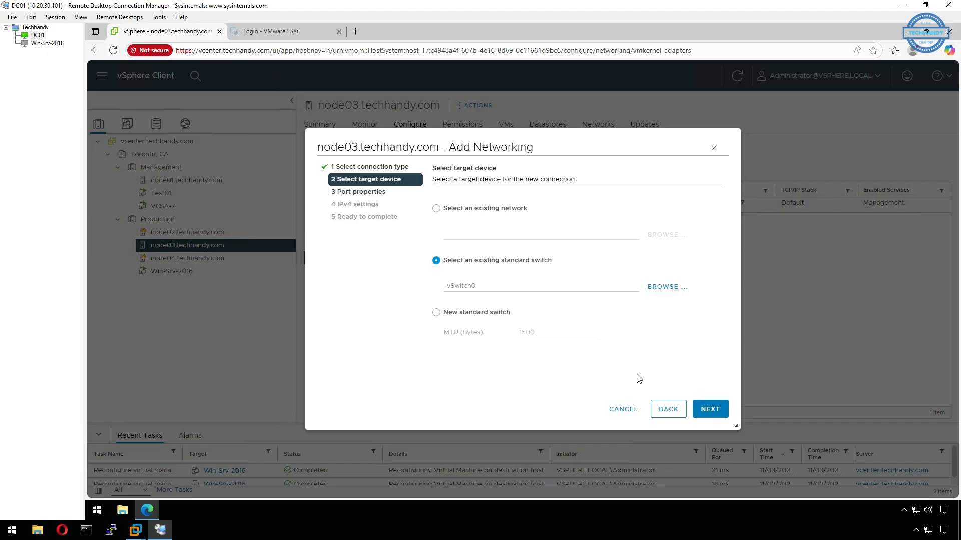
left_click(719, 411)
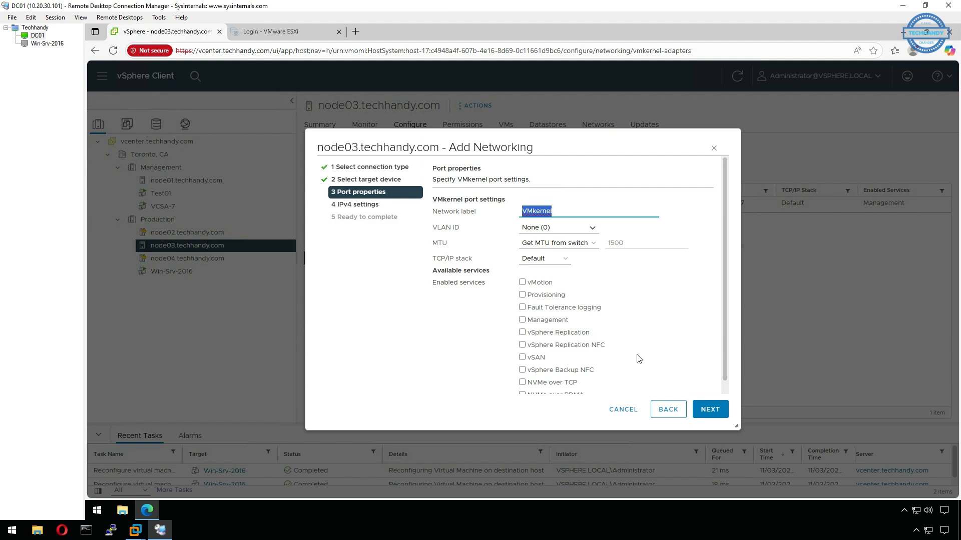
Step: Enable the Management service in the new VMkernel port's properties and continue to its IPv4 settings
left_click(524, 321)
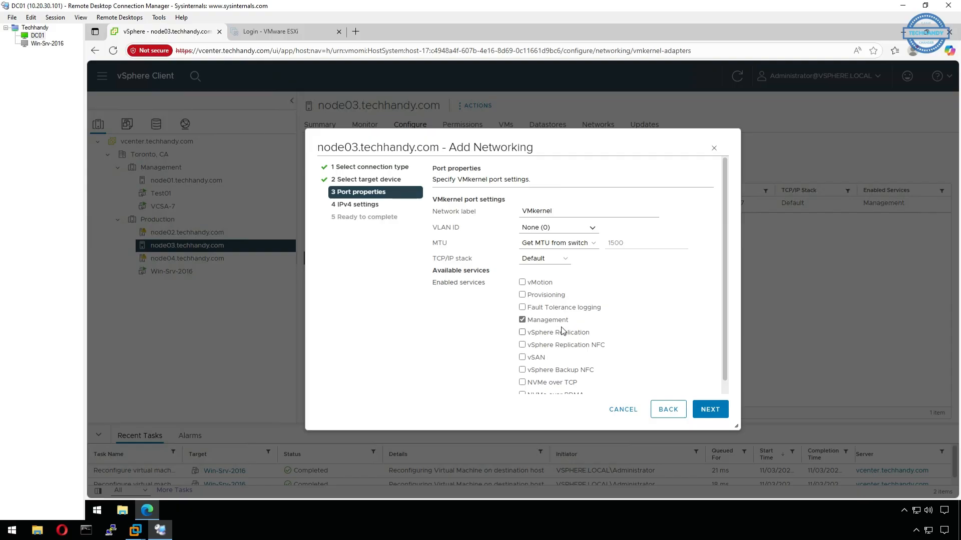
scroll(562, 330, "down", 1)
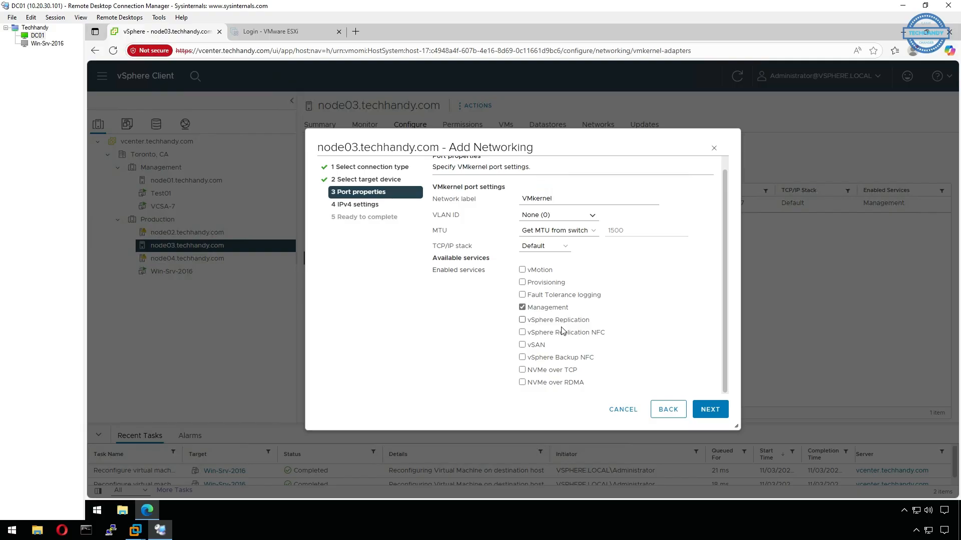
left_click(710, 410)
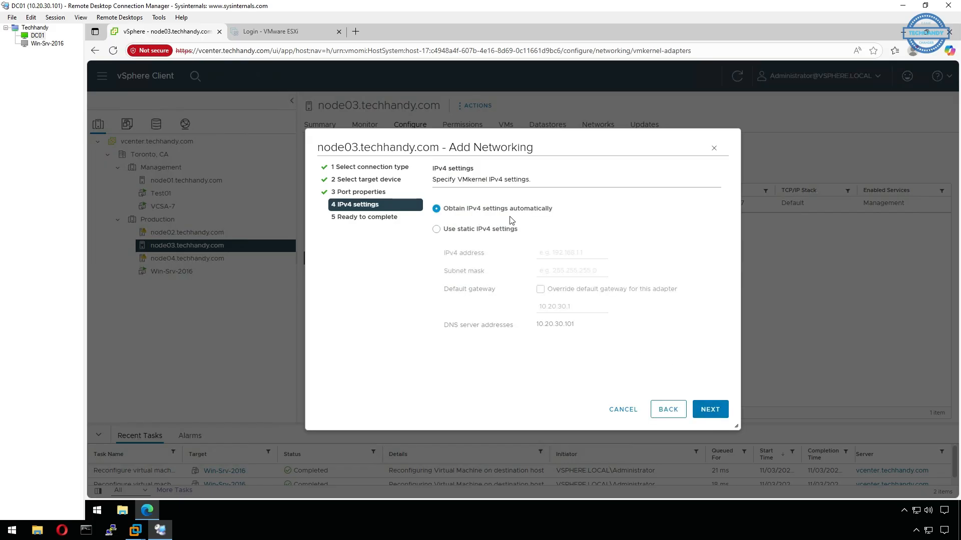
Step: Keep automatic IPv4 configuration for the new VMkernel adapter and finish adding it to vSwitch0
left_click(468, 231)
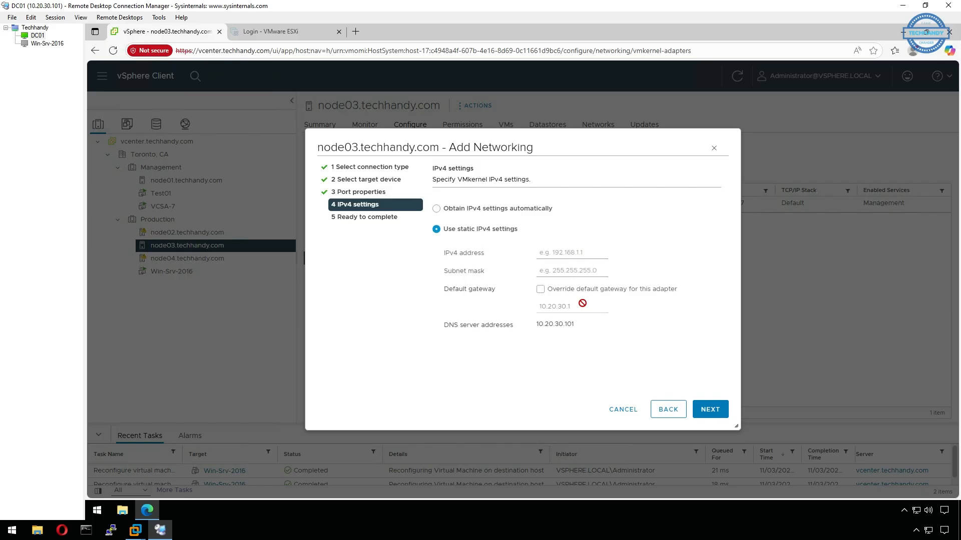
left_click(437, 210)
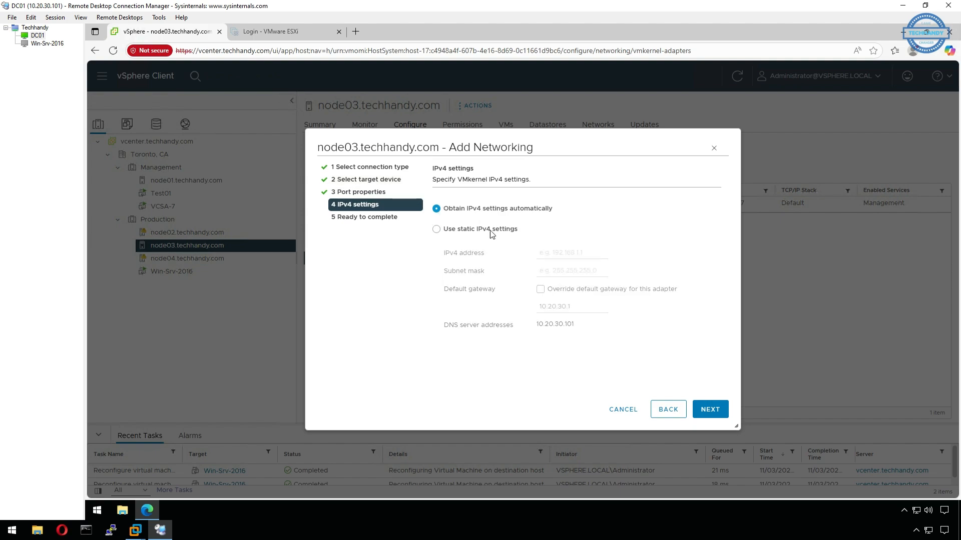
left_click(714, 411)
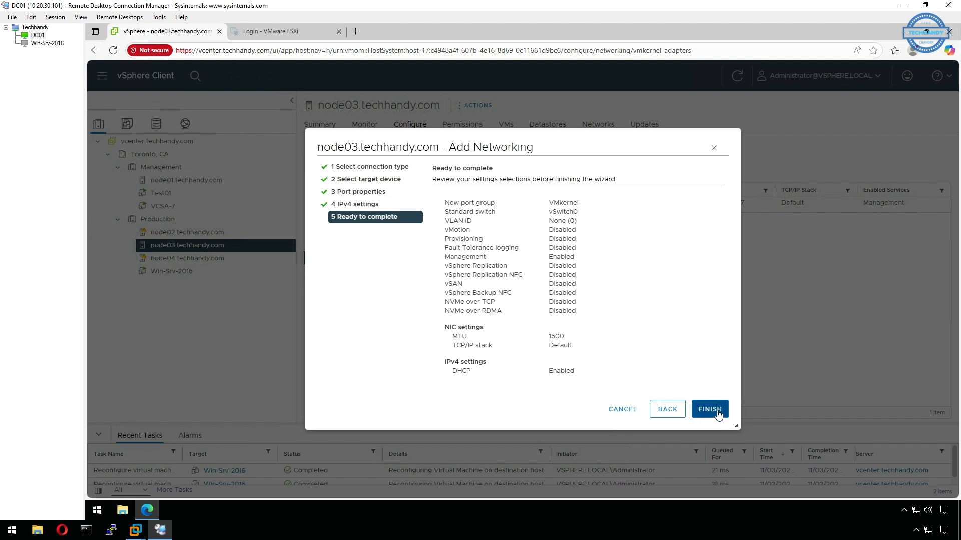
left_click(710, 410)
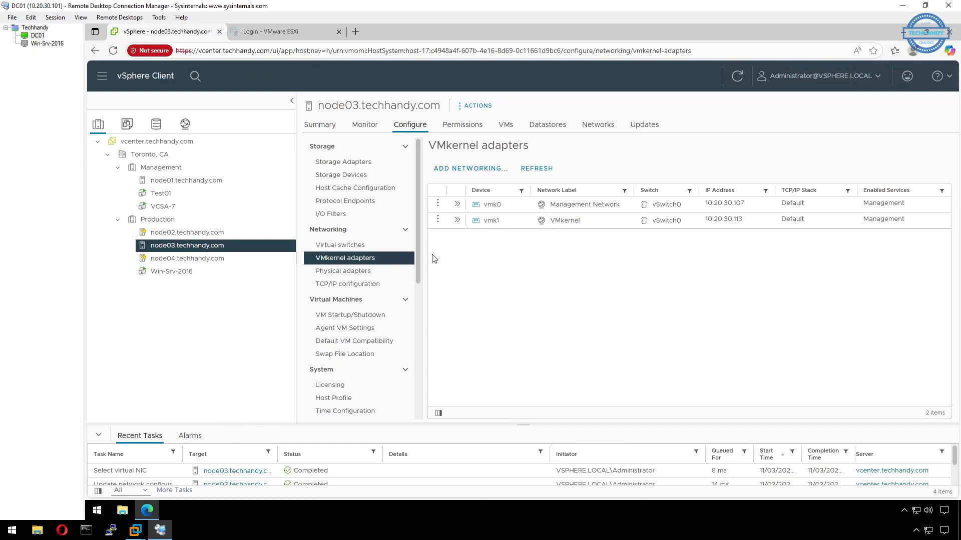
Step: Examine vSwitch0's port groups, including the virtual machines under VM Network, and node03's list of physical adapters
left_click(371, 247)
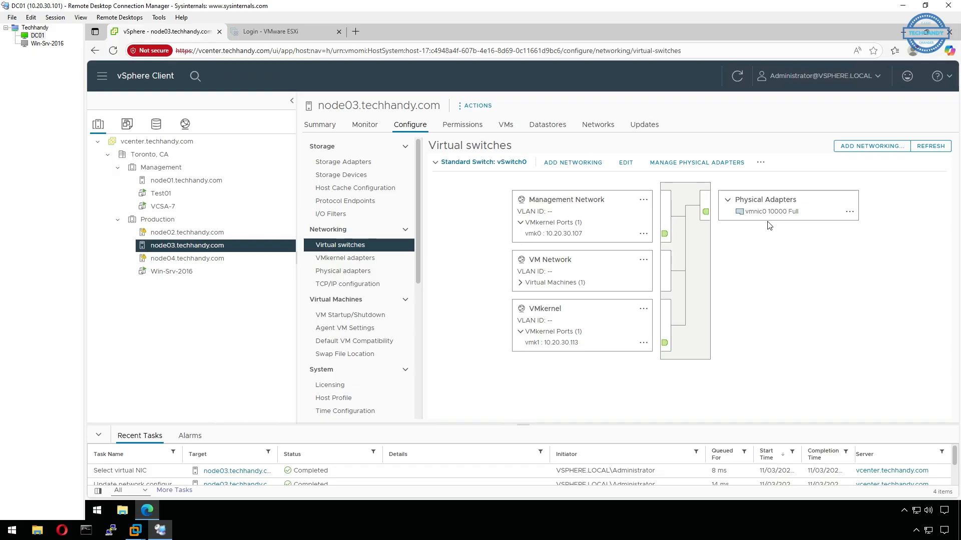
left_click(520, 283)
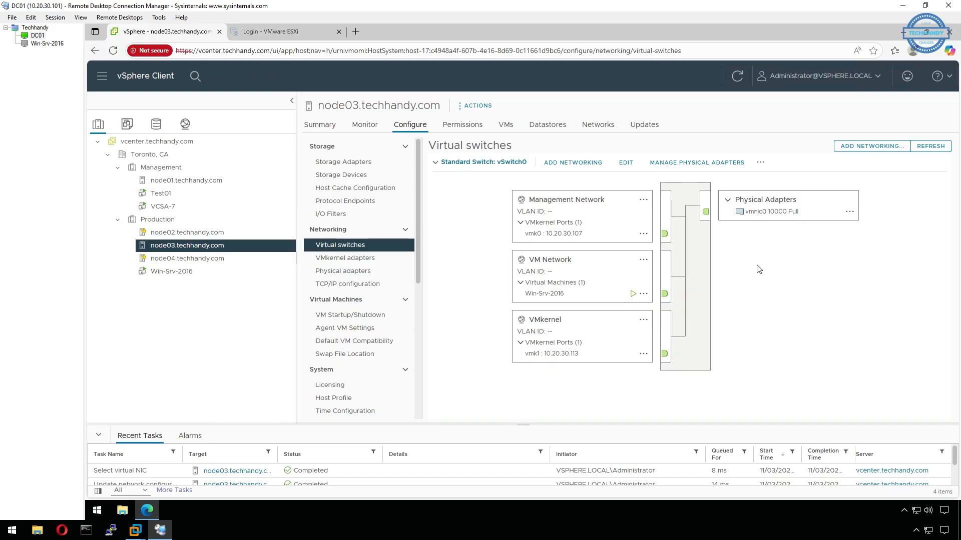
left_click(364, 276)
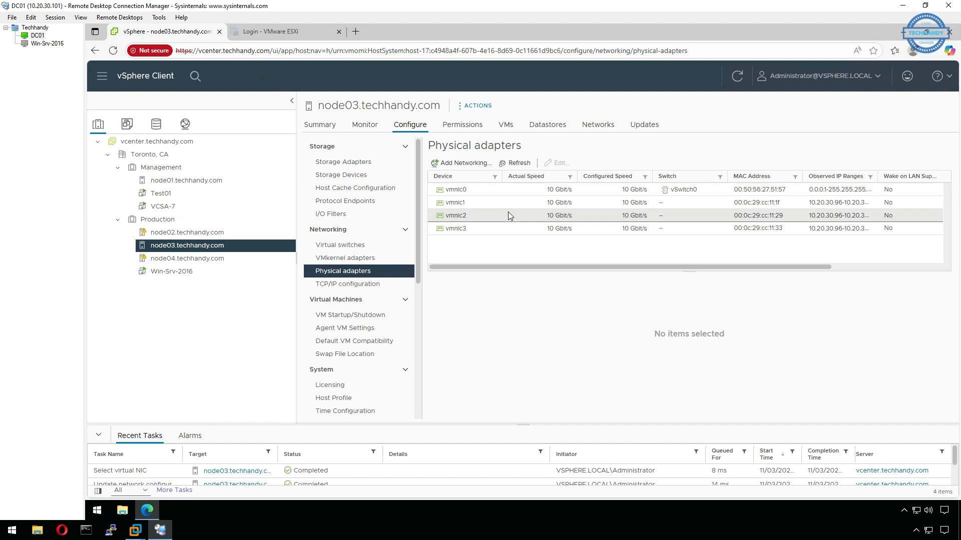
Step: Assign physical adapter vmnic1 to vSwitch0 as a standby adapter and check it in the switch diagram
left_click(379, 246)
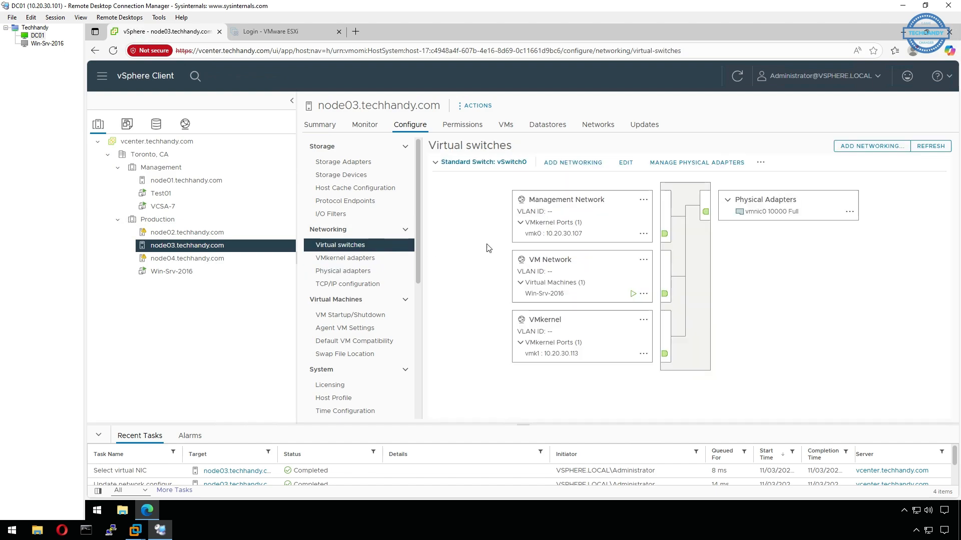
left_click(702, 163)
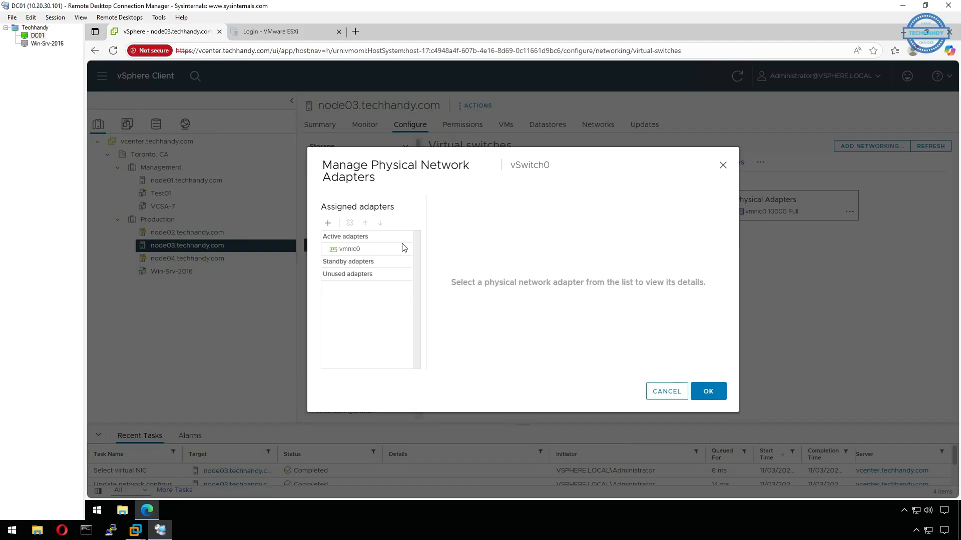
left_click(328, 224)
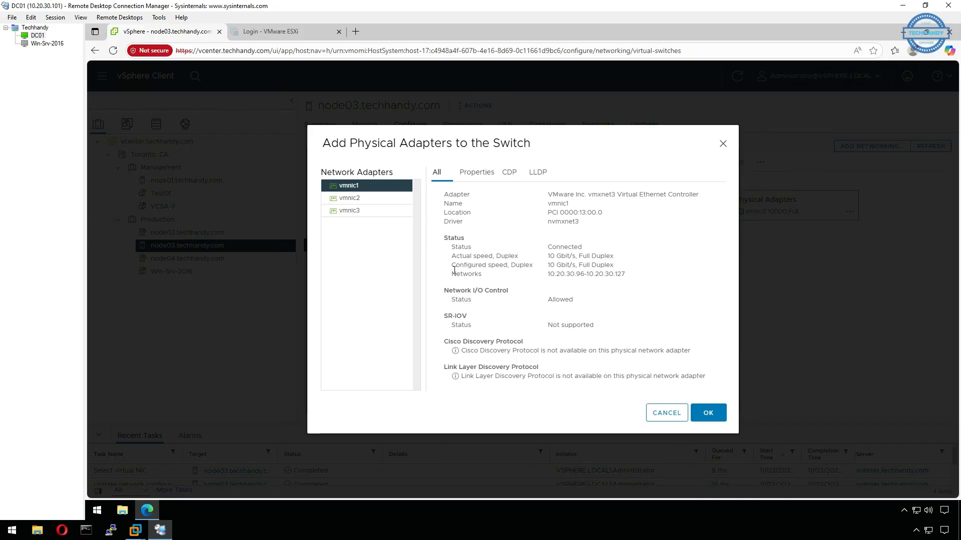
left_click(722, 415)
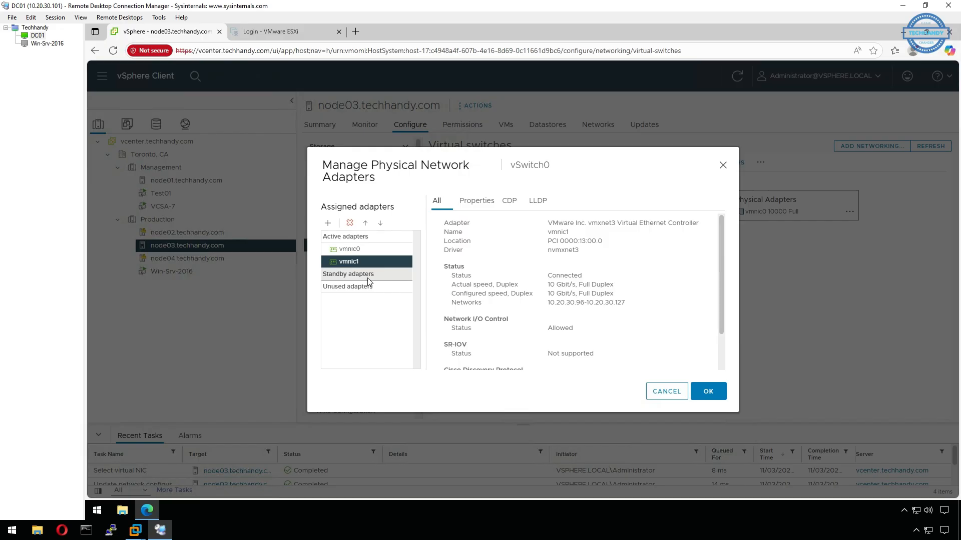
left_click(380, 222)
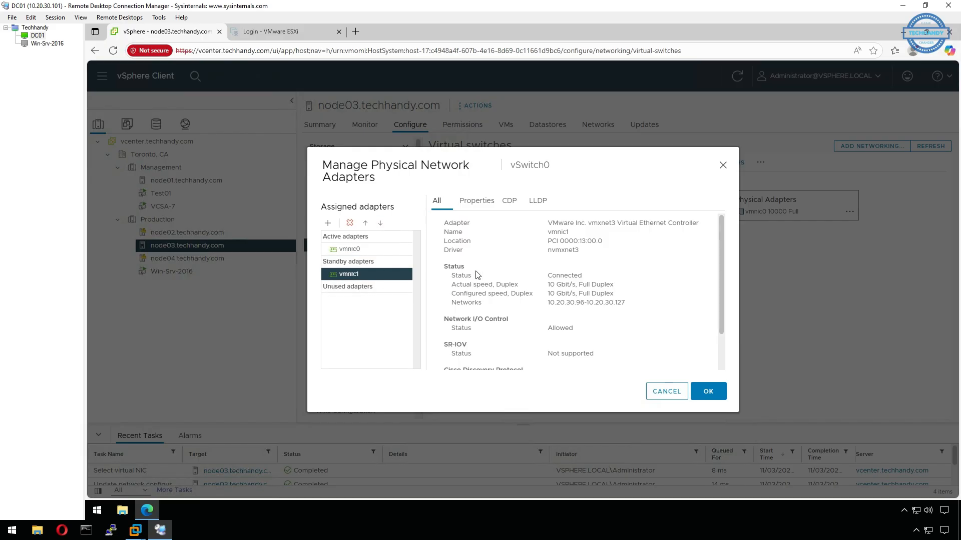
left_click(707, 391)
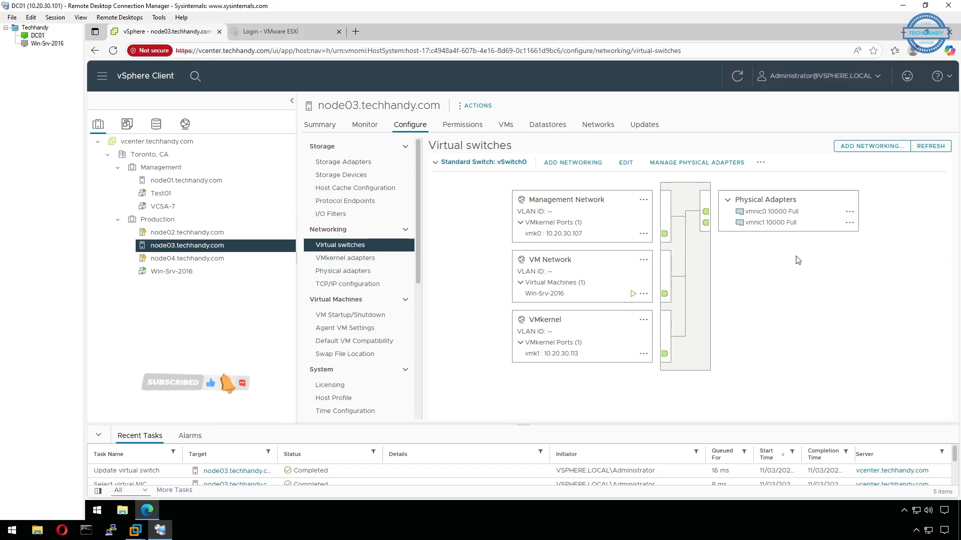
left_click(775, 230)
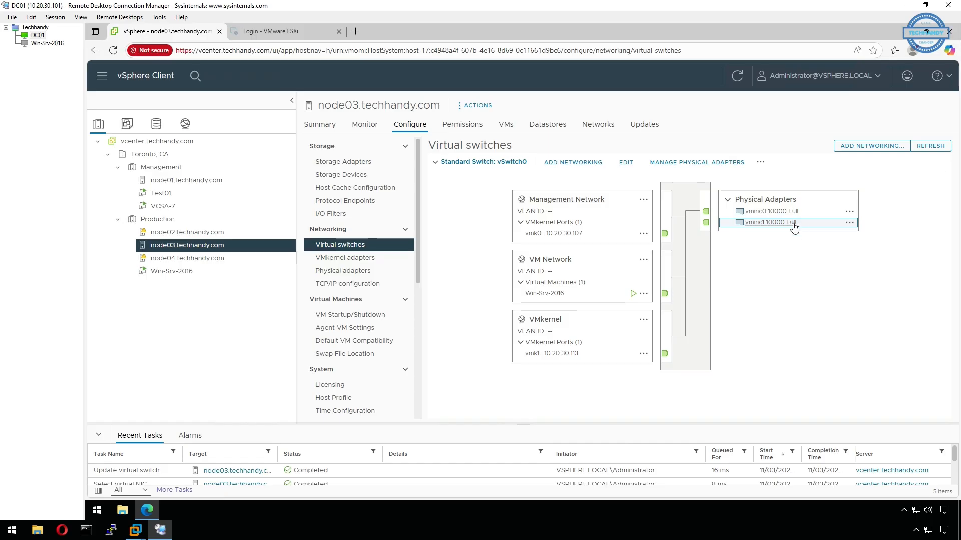
Step: Remove the VMkernel adapter vmk1 from node03's VMkernel adapters
left_click(369, 262)
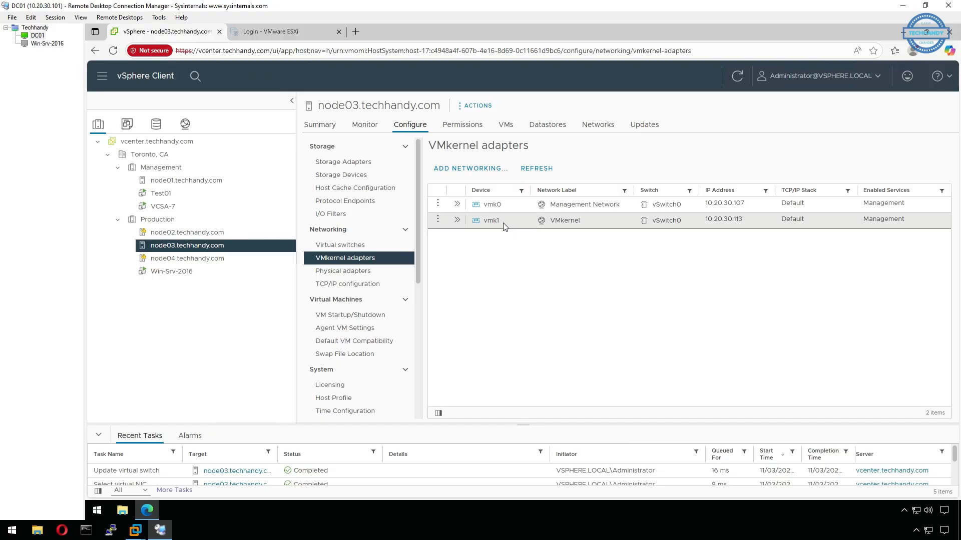
left_click(438, 220)
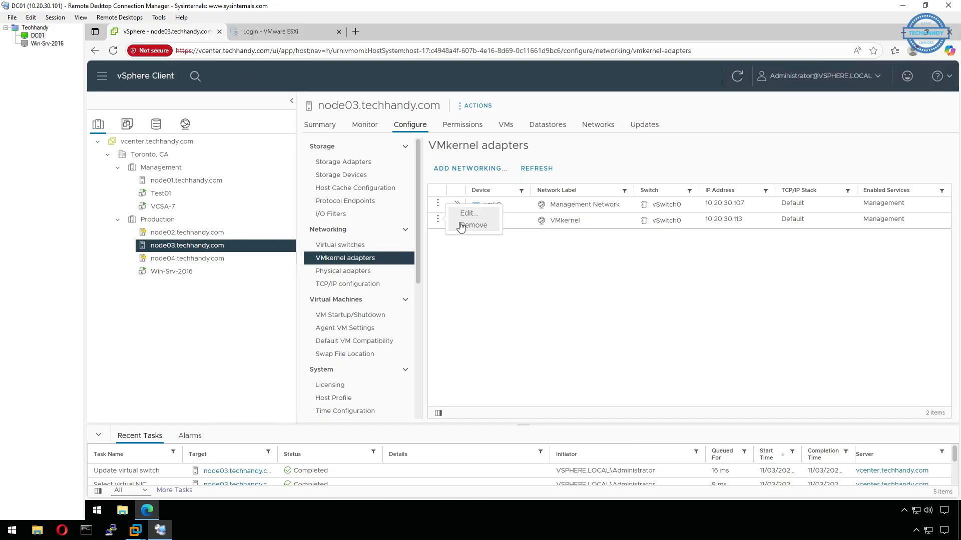
left_click(489, 227)
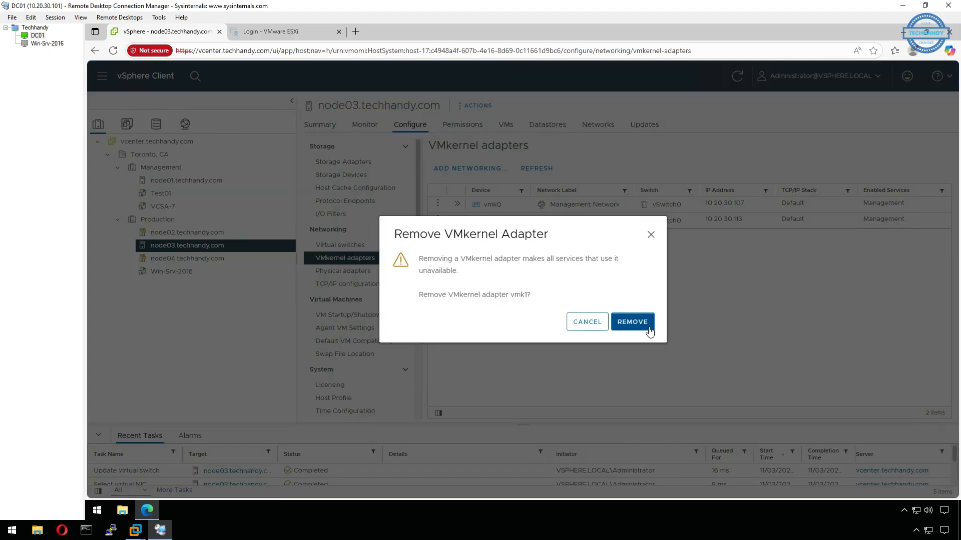
left_click(646, 324)
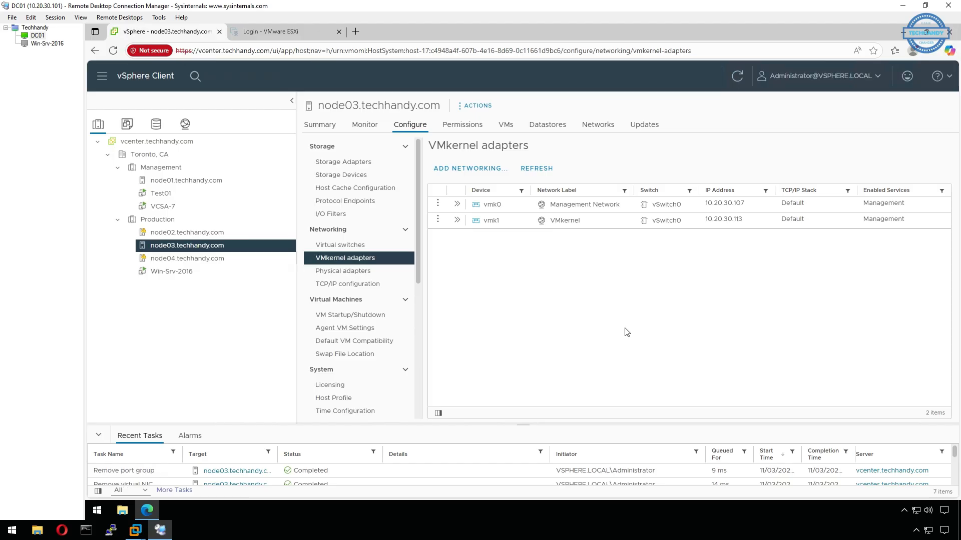
Step: Add a virtual machine port group labelled Traffic Shaping to the existing standard switch vSwitch0, with VLAN ID None (0)
left_click(341, 245)
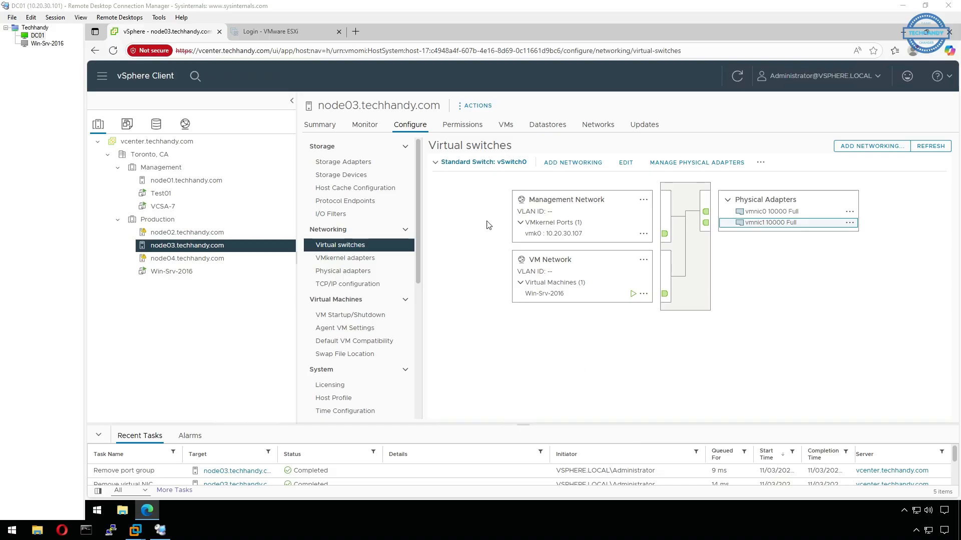
left_click(581, 165)
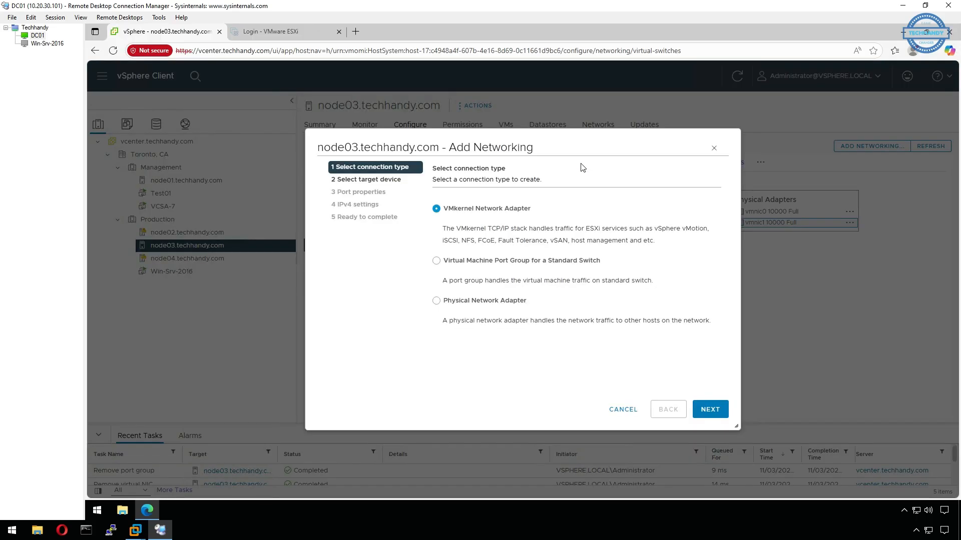
left_click(516, 266)
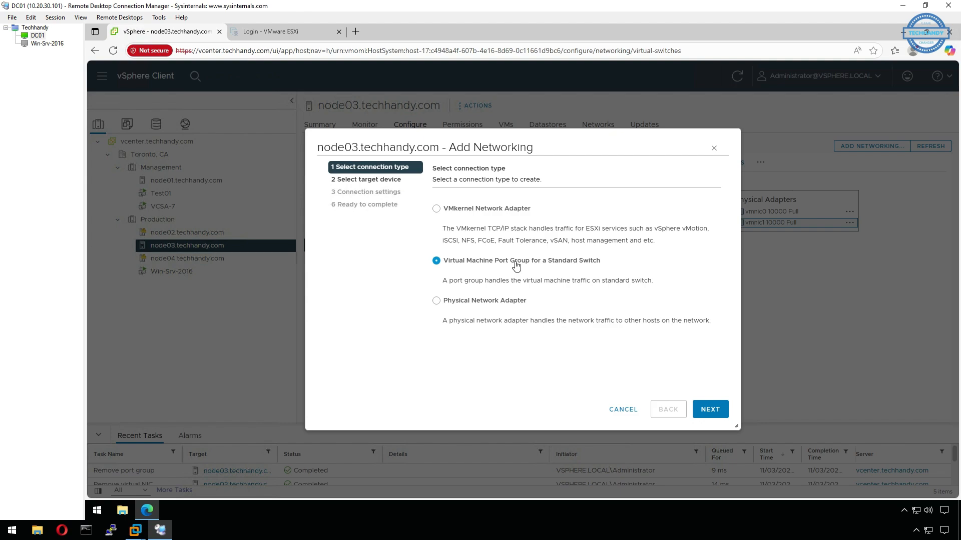
left_click(713, 418)
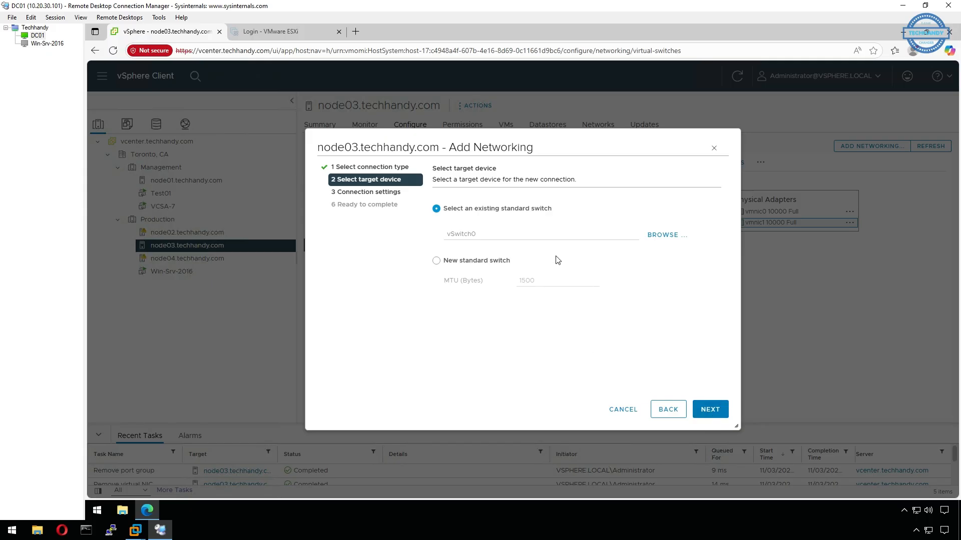
left_click(711, 409)
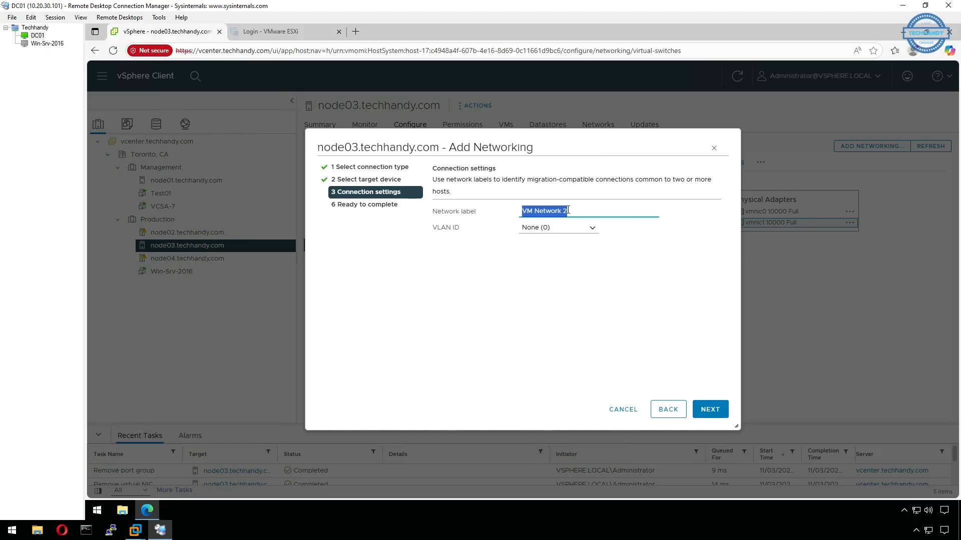
type("Traffic Shaping")
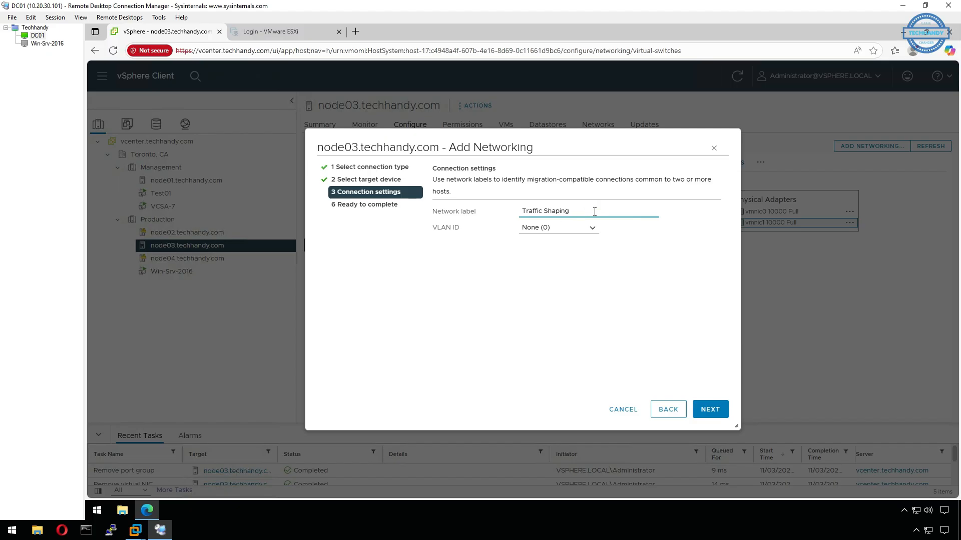
left_click(711, 410)
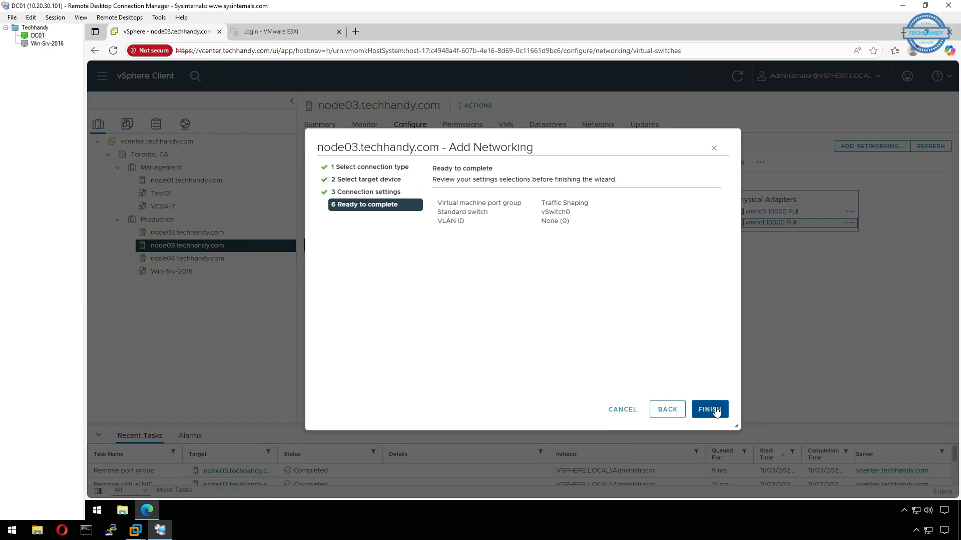
left_click(716, 411)
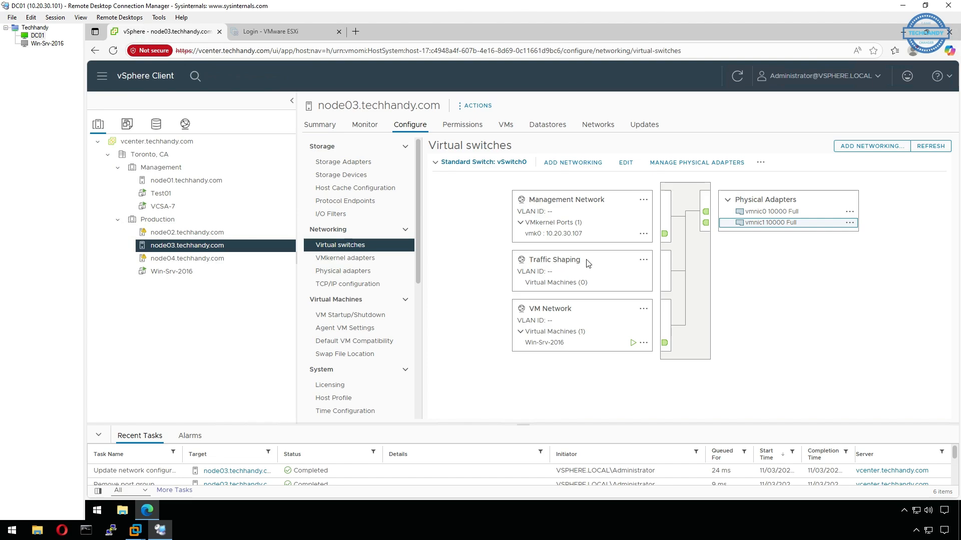
Step: Edit the Traffic Shaping port group's settings, overriding the traffic shaping policy and setting its status to Enabled
left_click(644, 261)
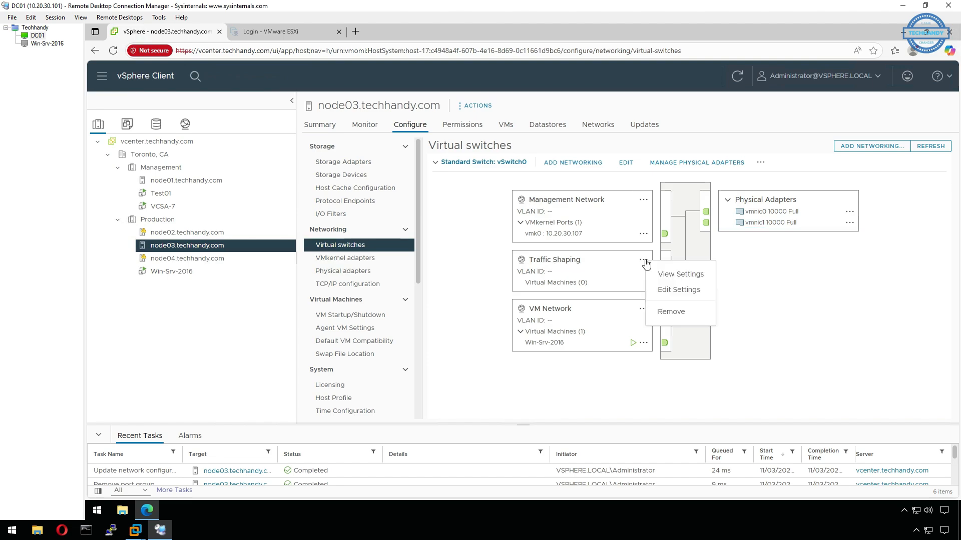
left_click(678, 290)
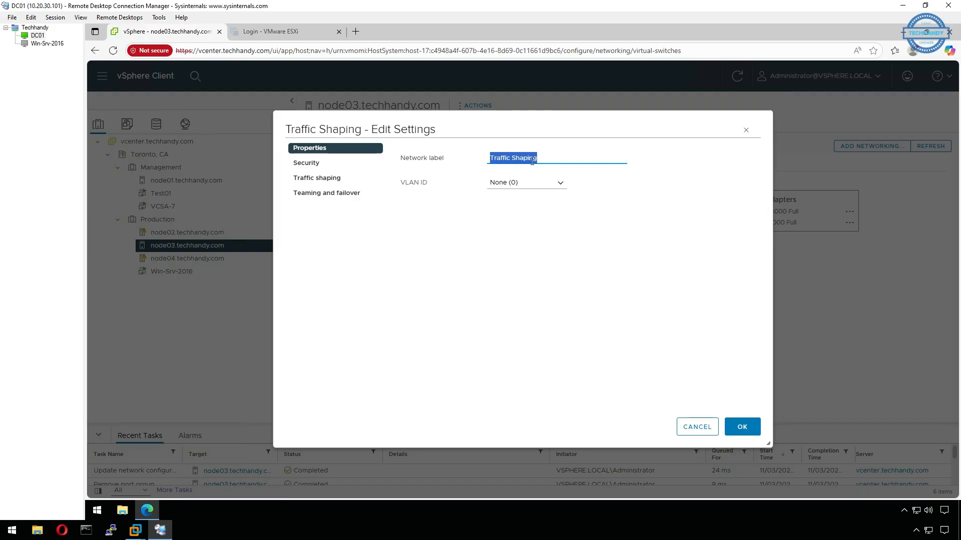
left_click(318, 165)
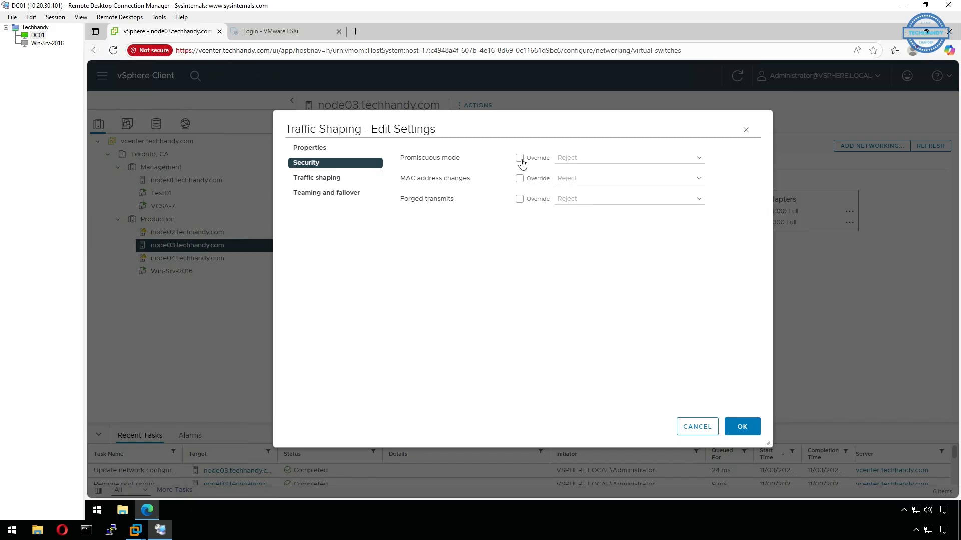
left_click(332, 179)
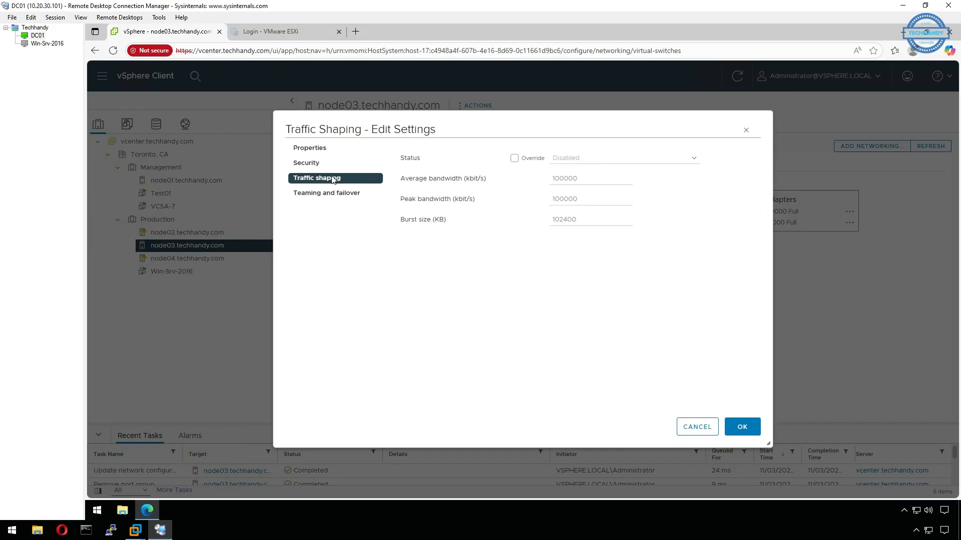
left_click(514, 159)
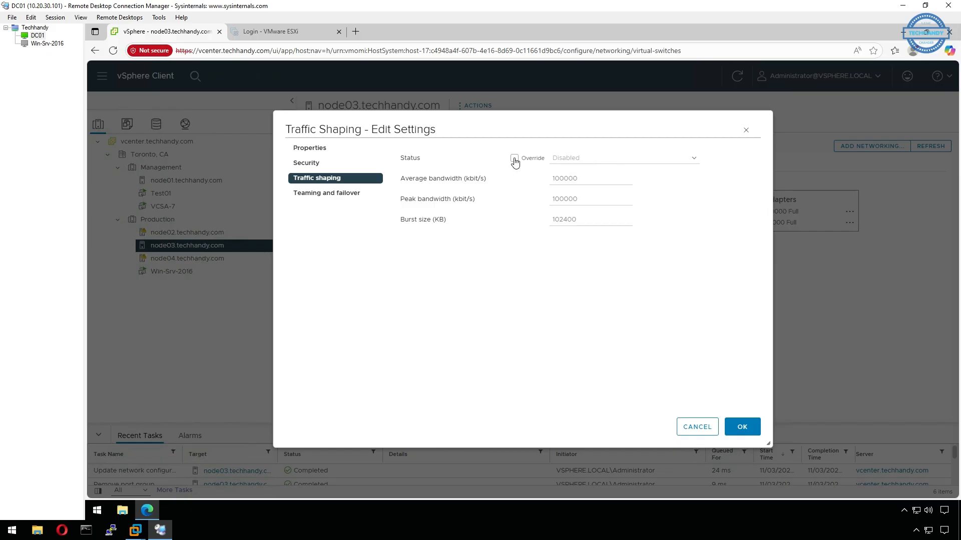
left_click(694, 159)
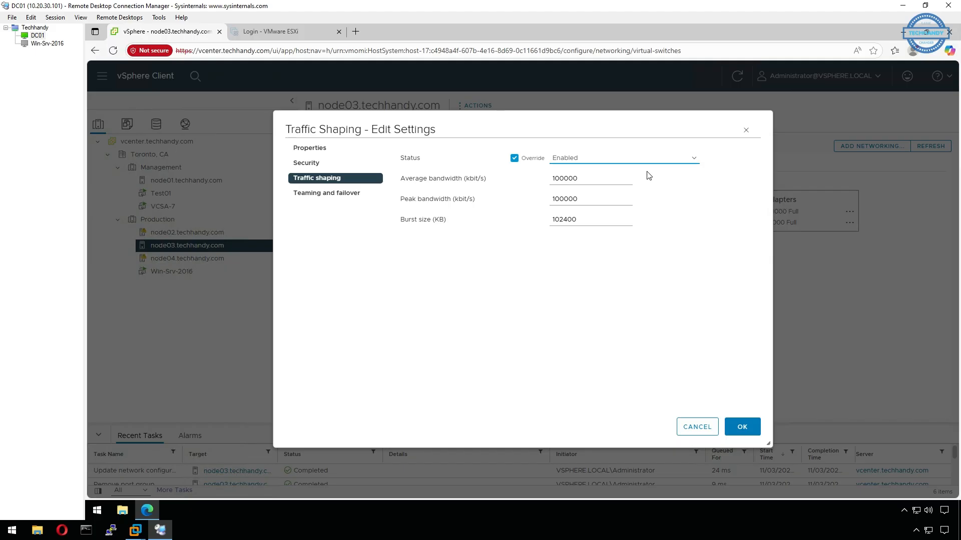
Step: Set the port group's average and peak bandwidth to 10000 kbit/s and burst size to 10240 KB, review teaming and failover, and save
left_click(619, 181)
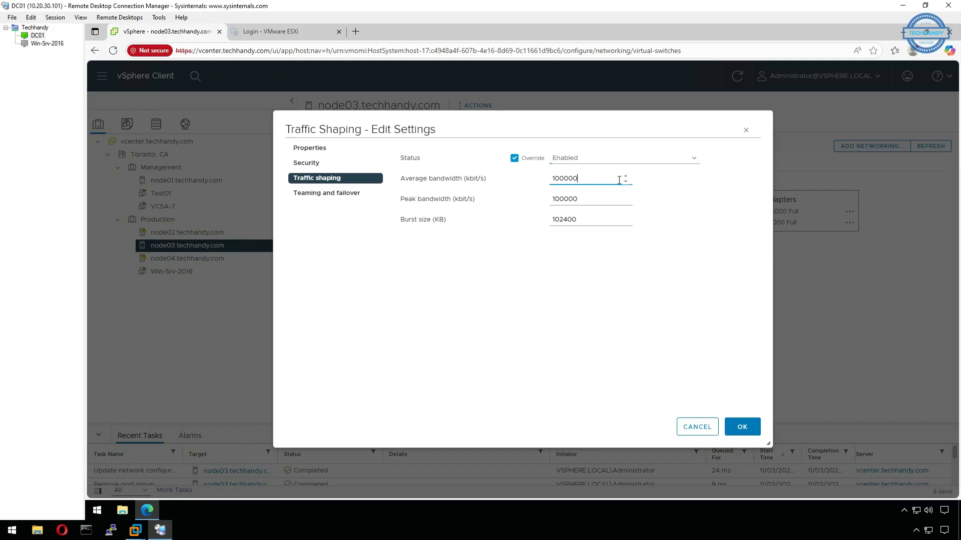
left_click(598, 199)
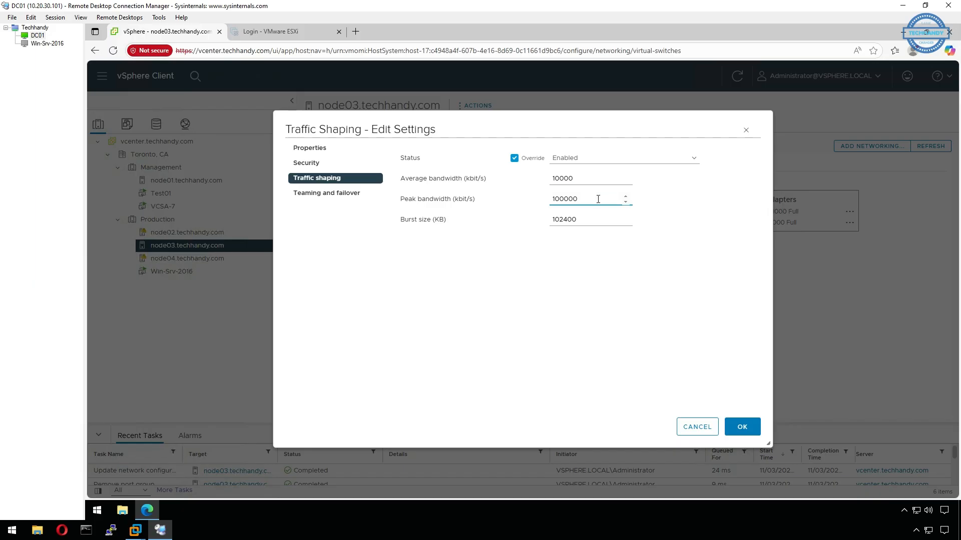
left_click(589, 222)
left_click(351, 193)
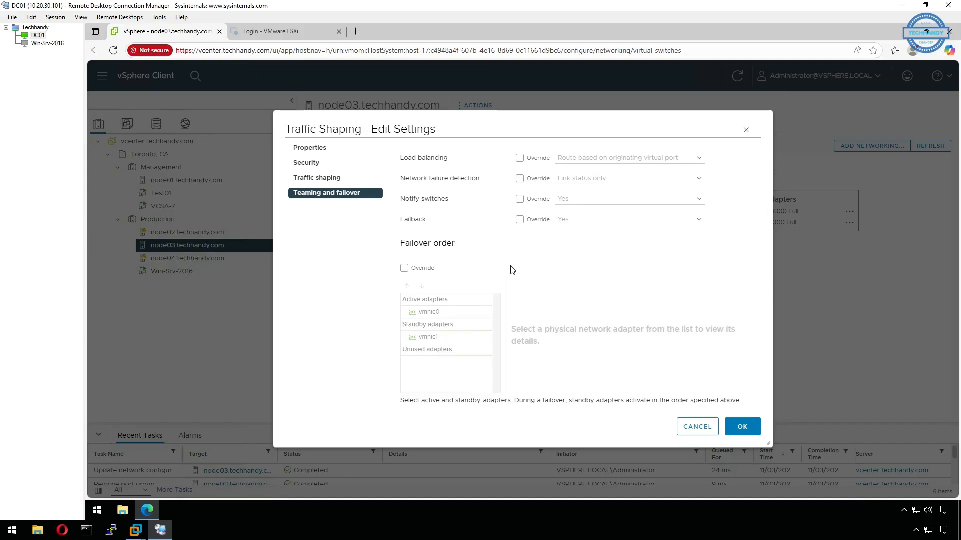
left_click(742, 426)
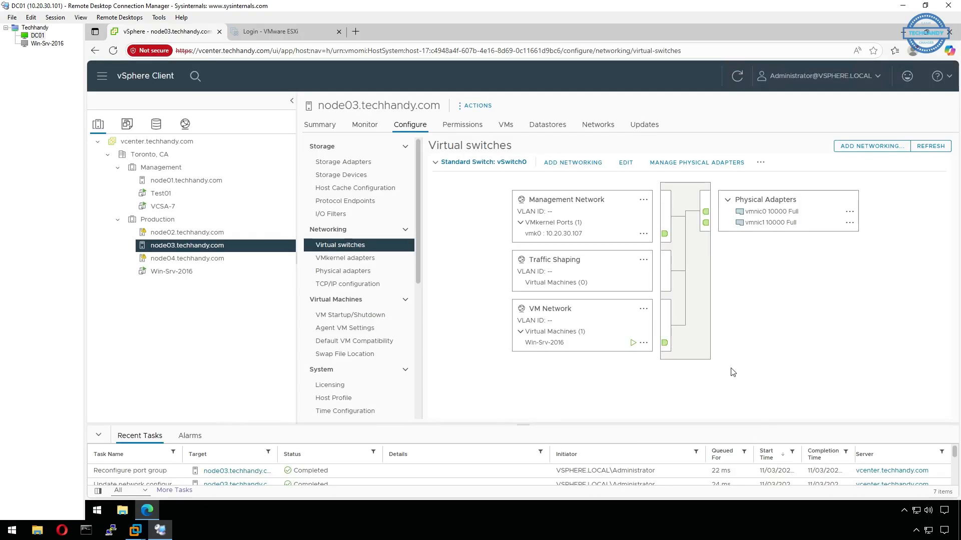
Step: Connect network adapter 1 of the virtual machine Win-Srv-2016 to the Traffic Shaping network and save the settings
left_click(239, 275)
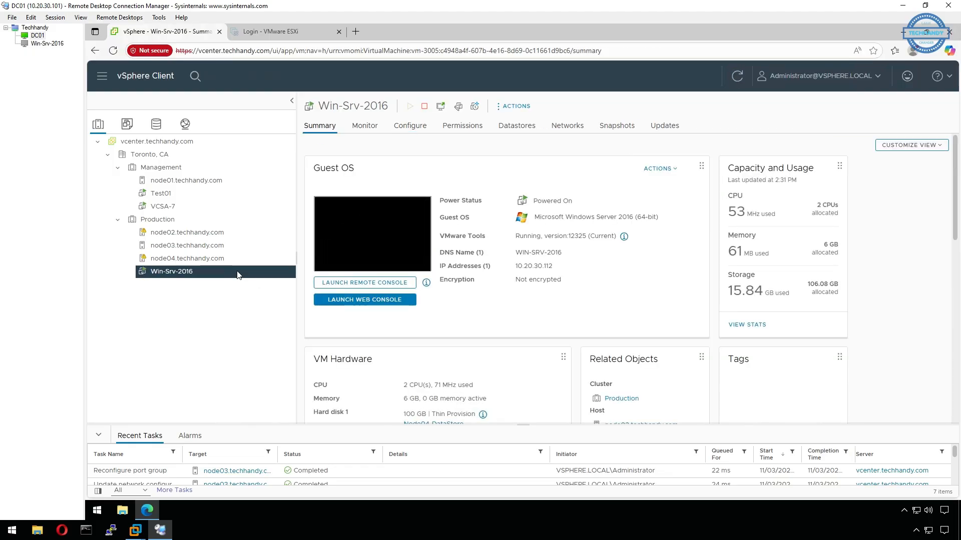
right_click(238, 275)
left_click(310, 323)
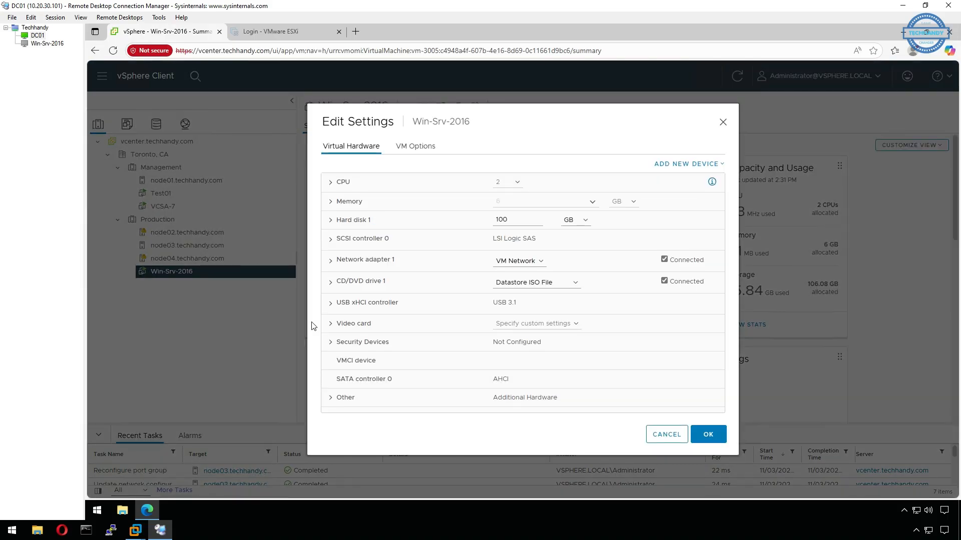
left_click(539, 265)
left_click(521, 286)
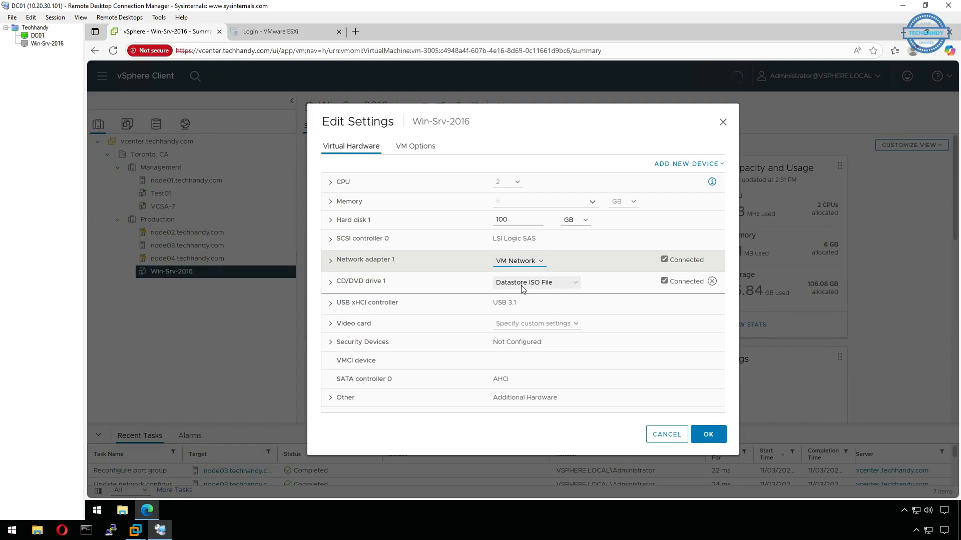
left_click(450, 244)
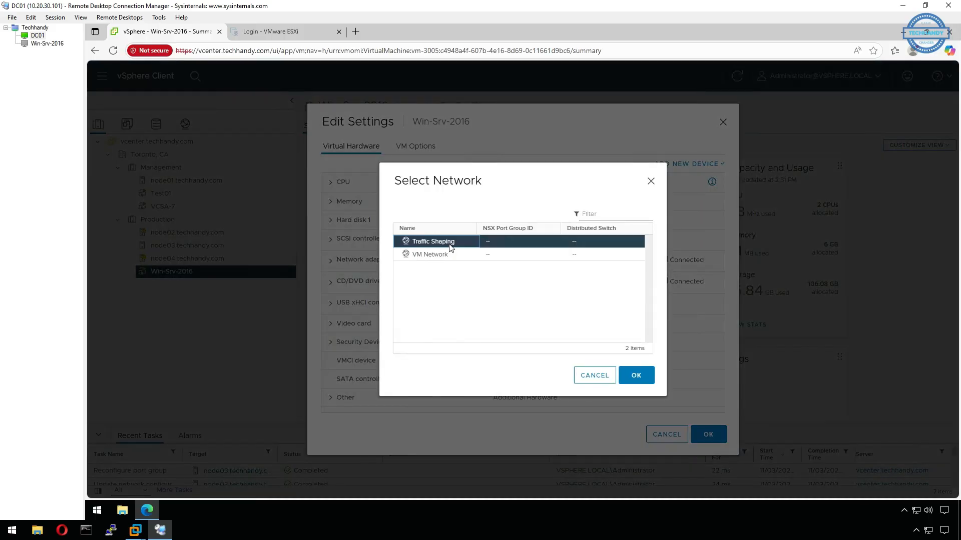
left_click(643, 382)
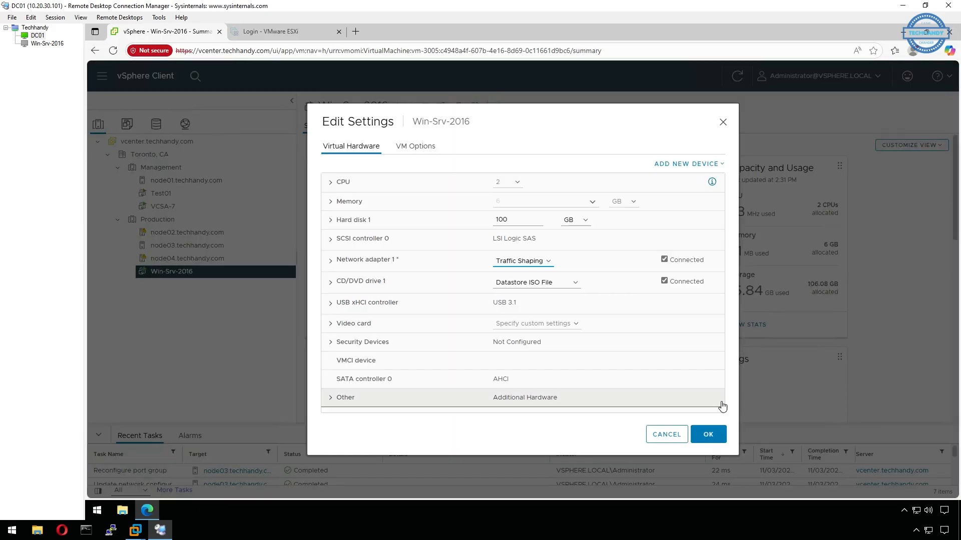
left_click(709, 434)
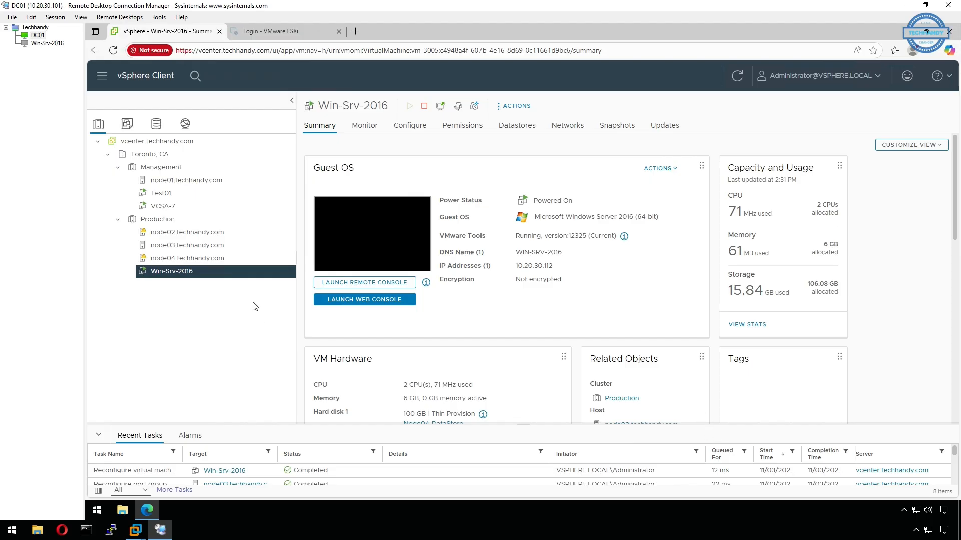
Step: Check the virtual machines under Traffic Shaping in node03's vSwitch0 diagram and view Win-Srv-2016's network adapter details
left_click(242, 249)
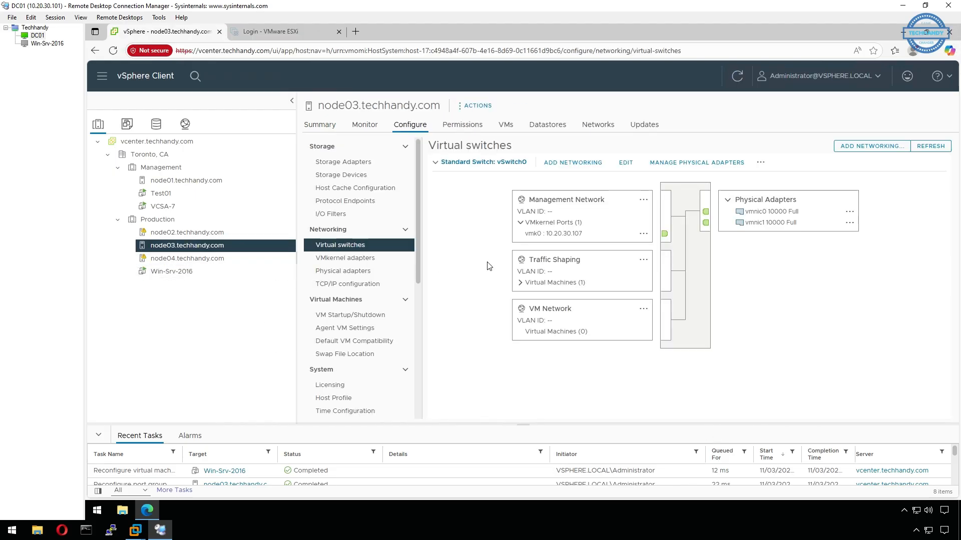
left_click(521, 283)
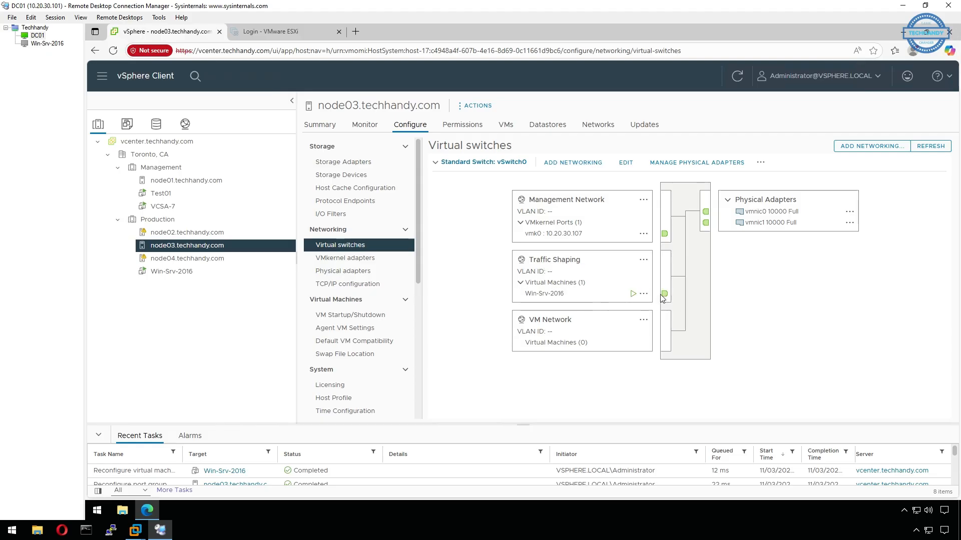
left_click(688, 314)
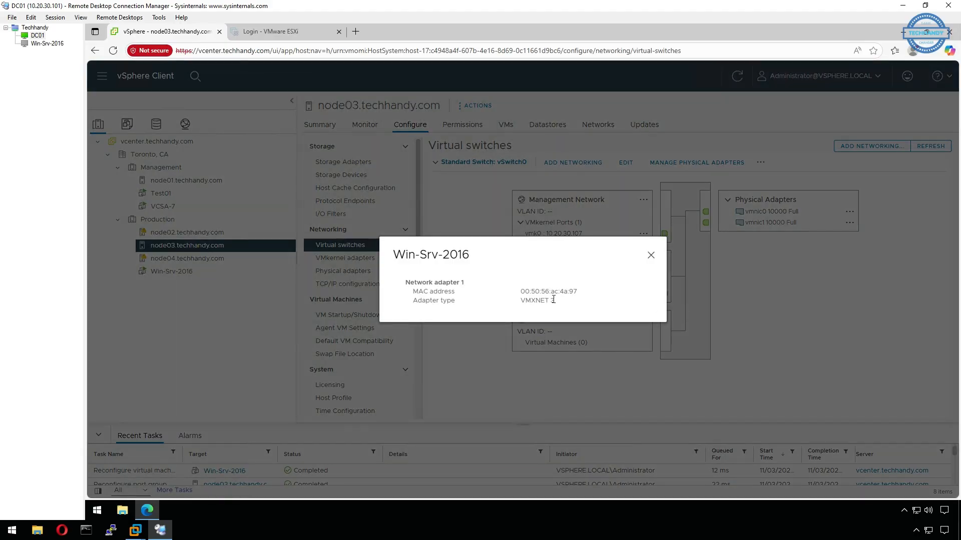
left_click(651, 256)
Step: View the Traffic Shaping port group's settings and examine its bandwidth and burst size values
left_click(643, 260)
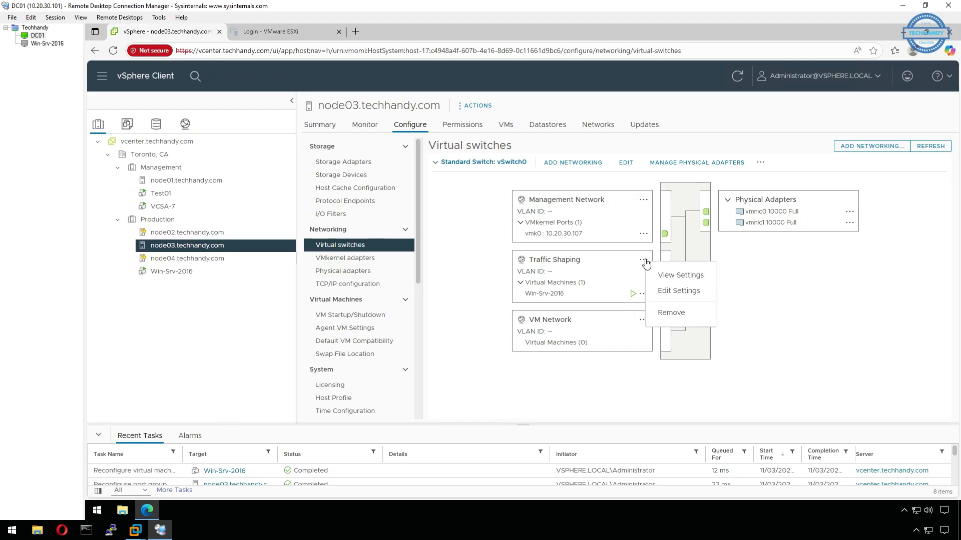
left_click(681, 277)
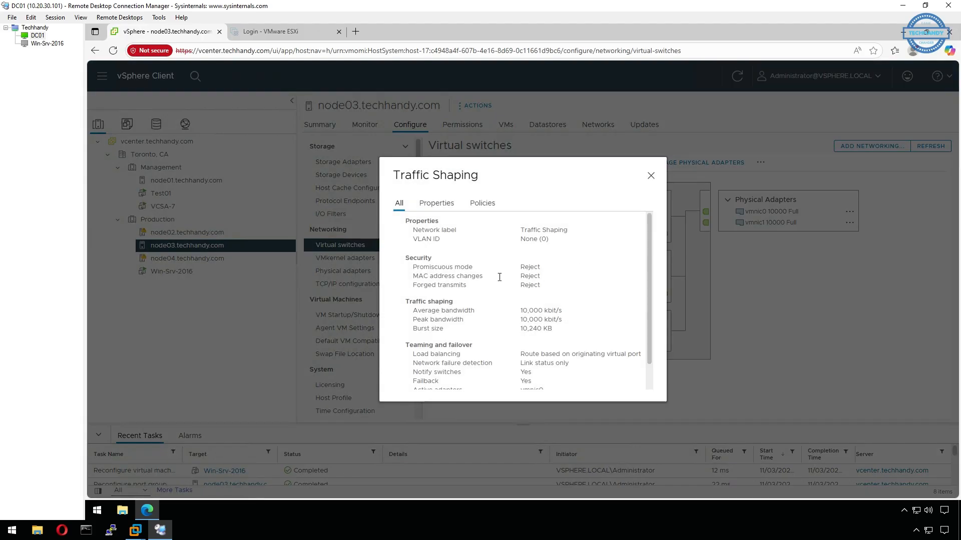
left_click_drag(521, 308, 569, 332)
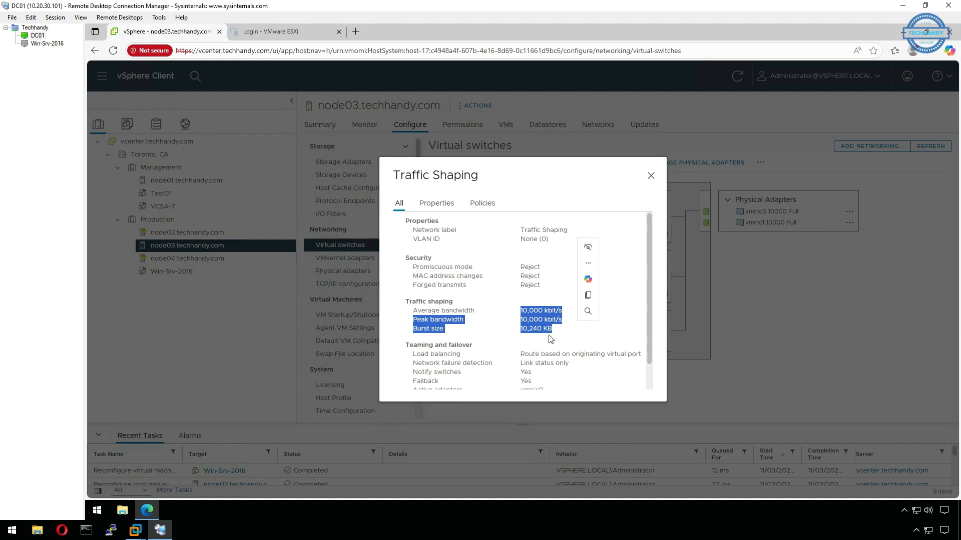
left_click(651, 177)
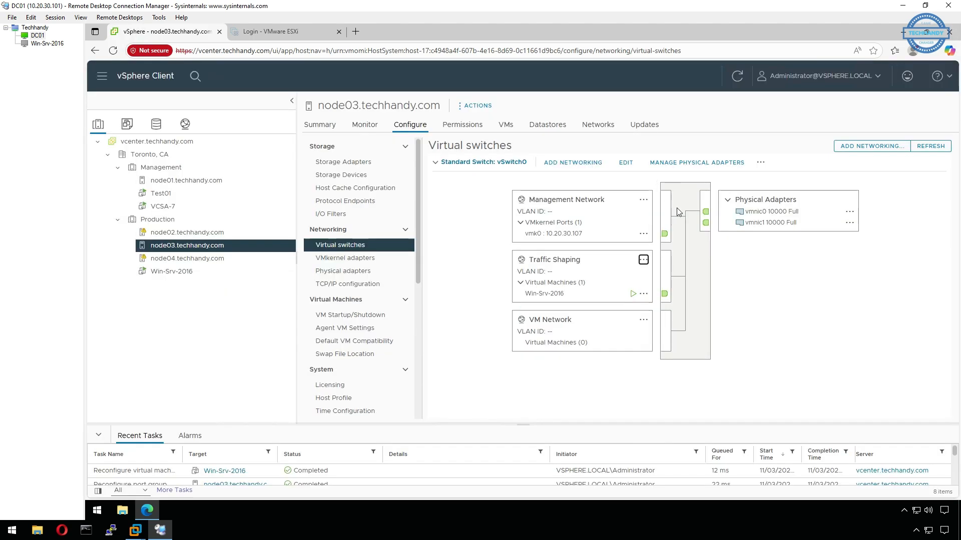
Step: Try to remove the Traffic Shaping port group from vSwitch0
left_click(643, 260)
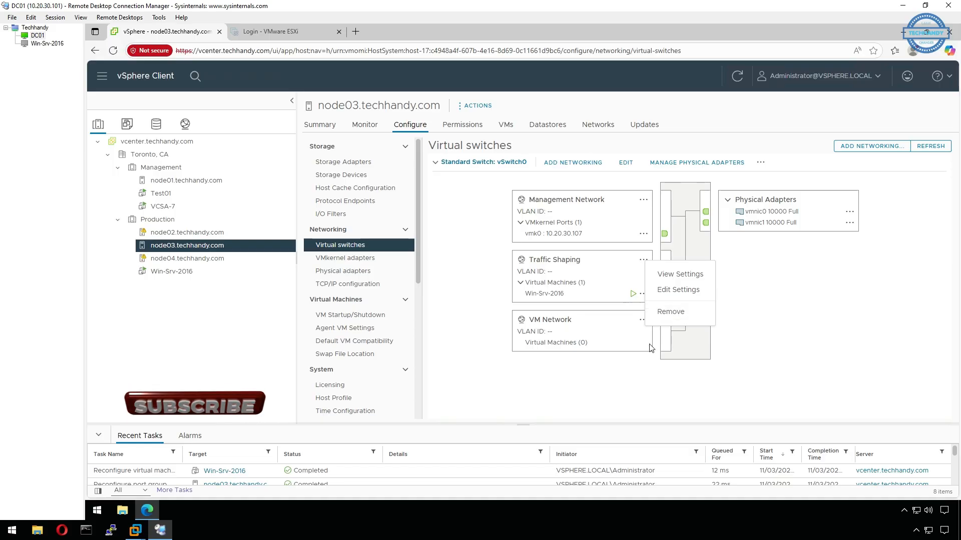
left_click(682, 314)
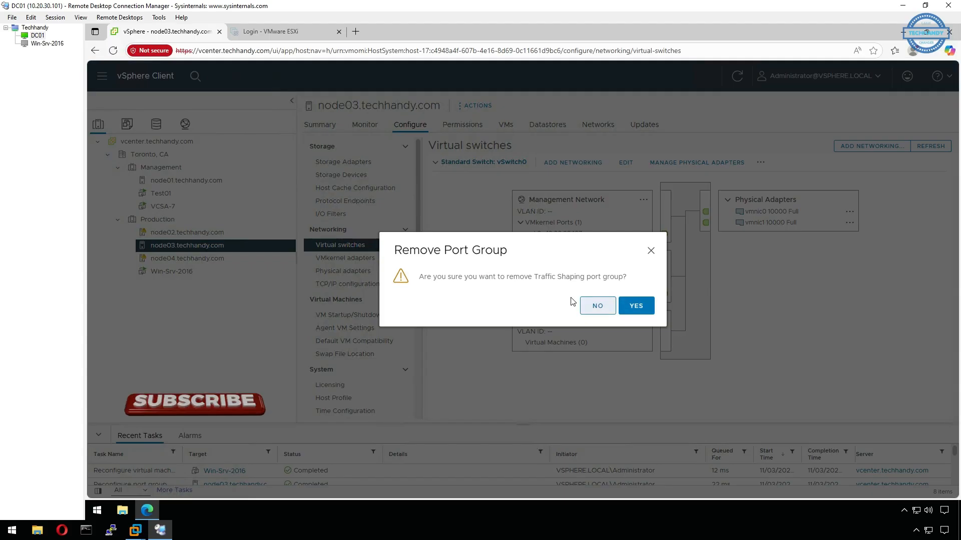
left_click(636, 306)
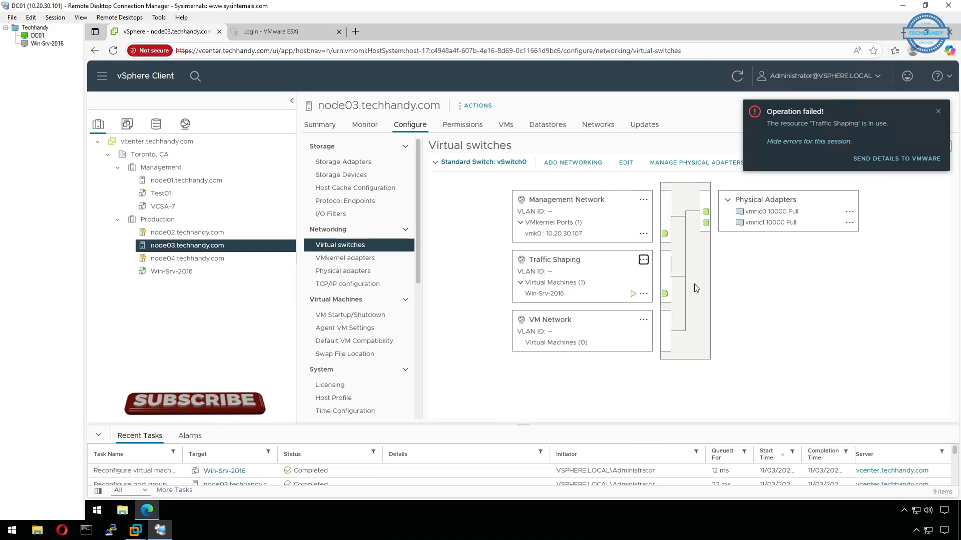
Step: Connect Win-Srv-2016's network adapter 1 to VM Network, save the settings, and dismiss the error notification
left_click(233, 273)
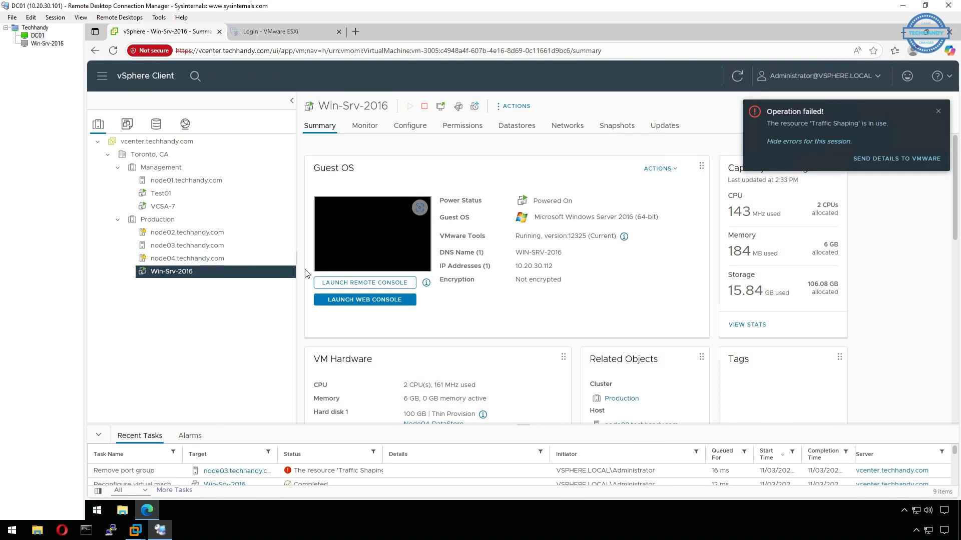
right_click(224, 275)
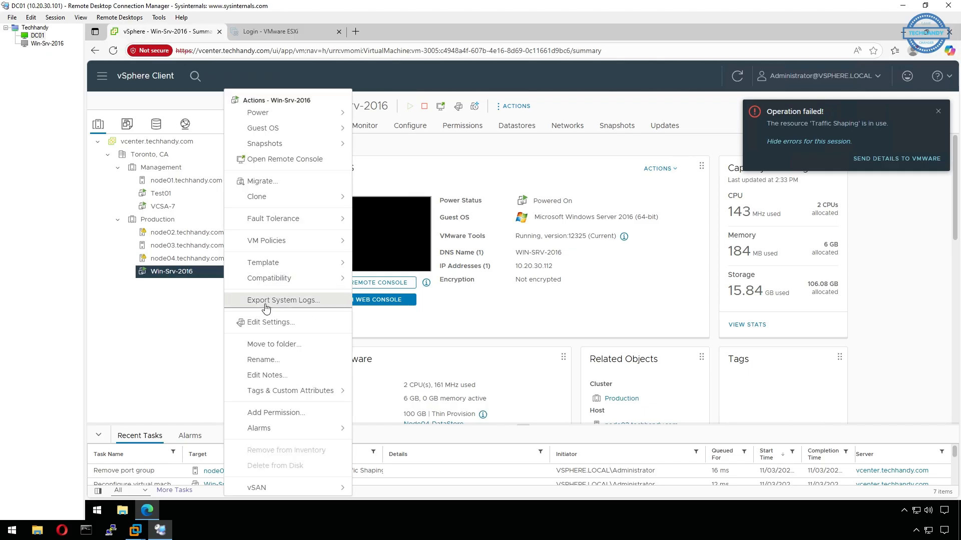
left_click(287, 319)
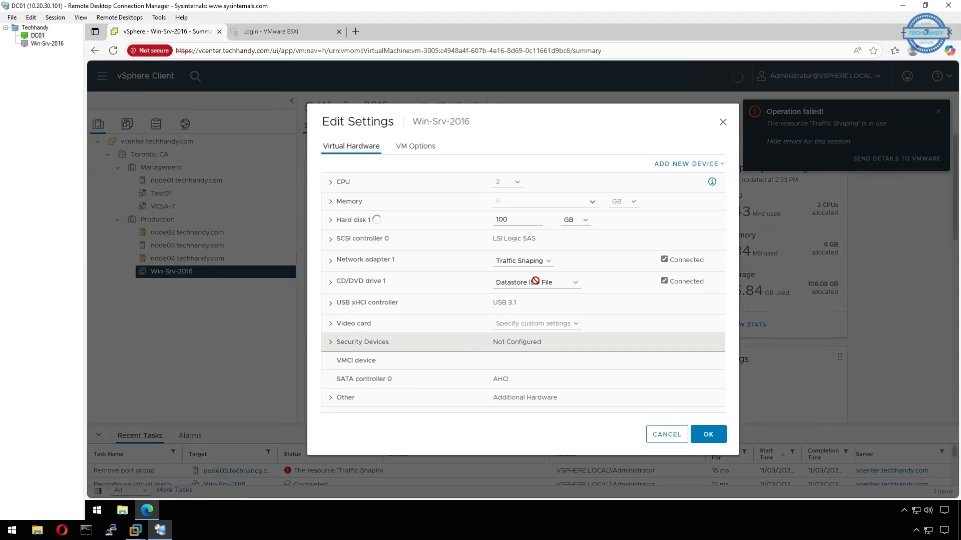
left_click(547, 263)
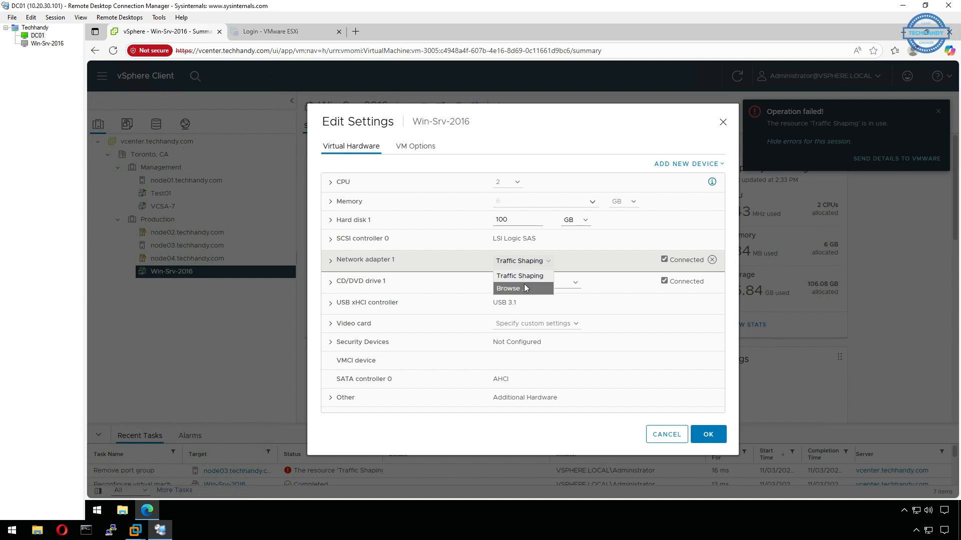
left_click(526, 286)
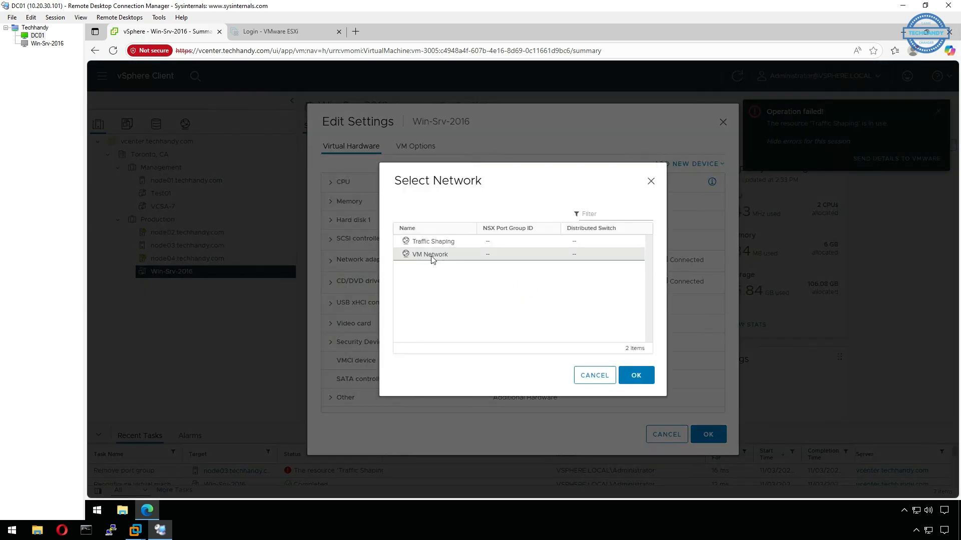
left_click(433, 257)
left_click(636, 375)
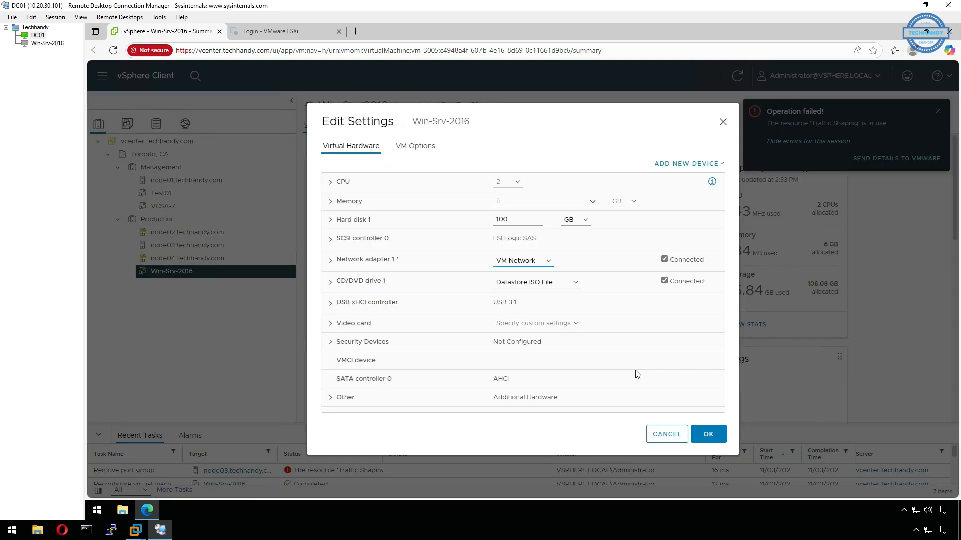
left_click(712, 434)
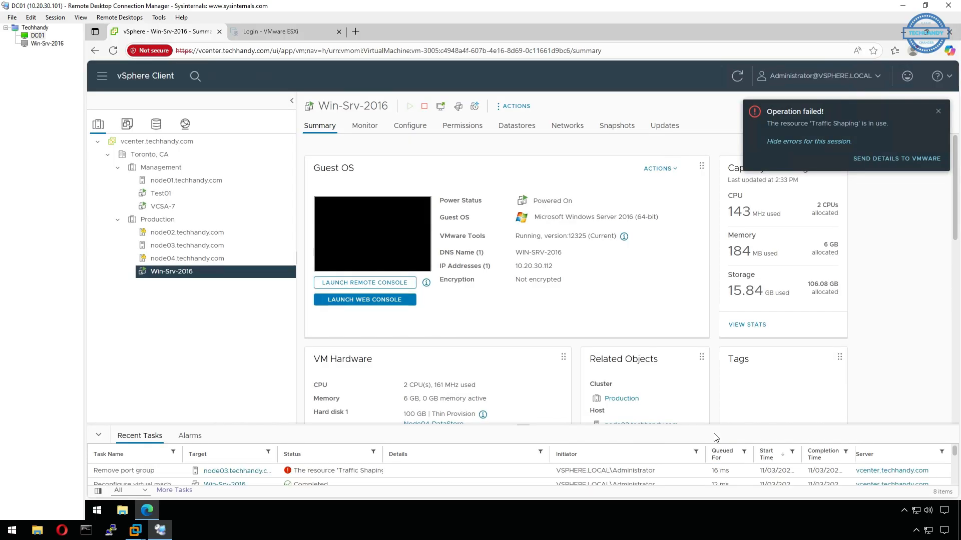
left_click(937, 111)
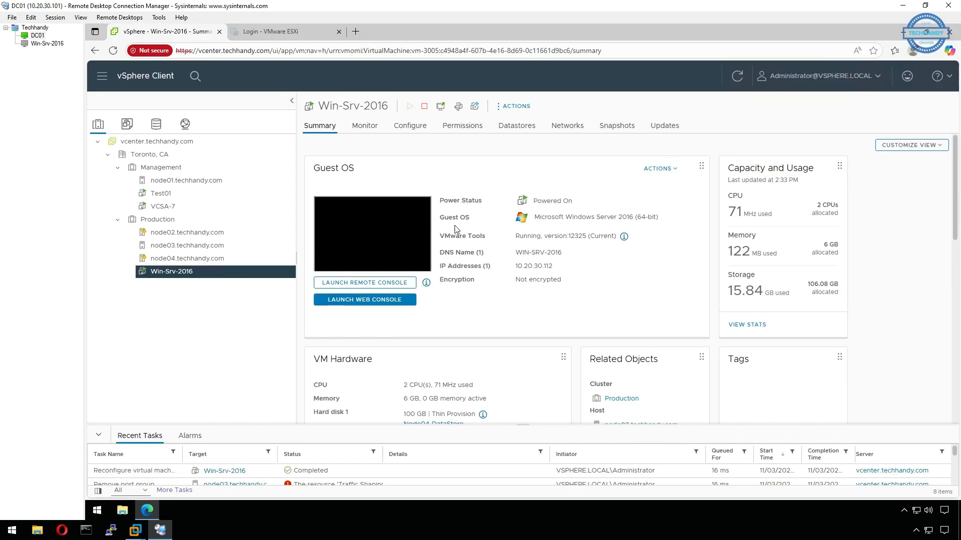
Step: Check the virtual machines under VM Network on node03 and remove the Traffic Shaping port group from vSwitch0
left_click(232, 246)
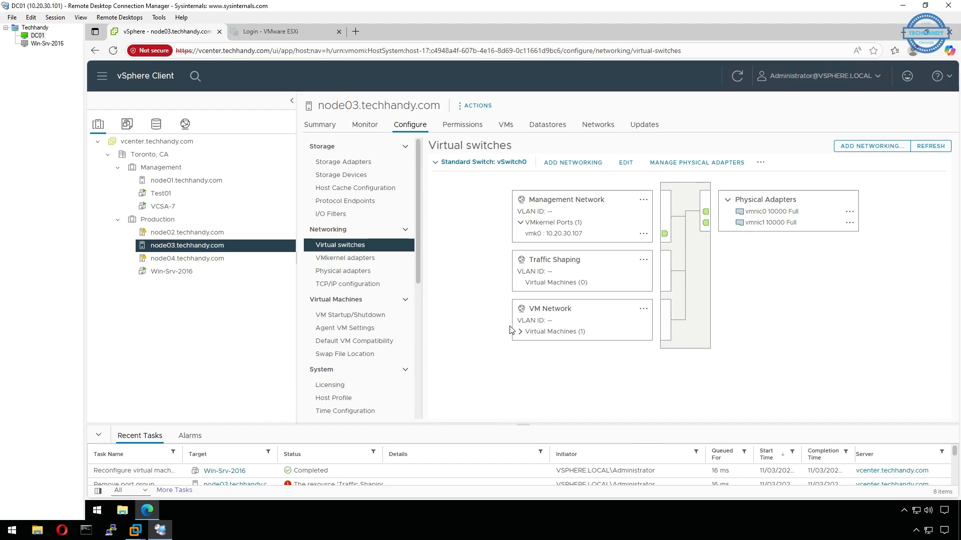
left_click(520, 331)
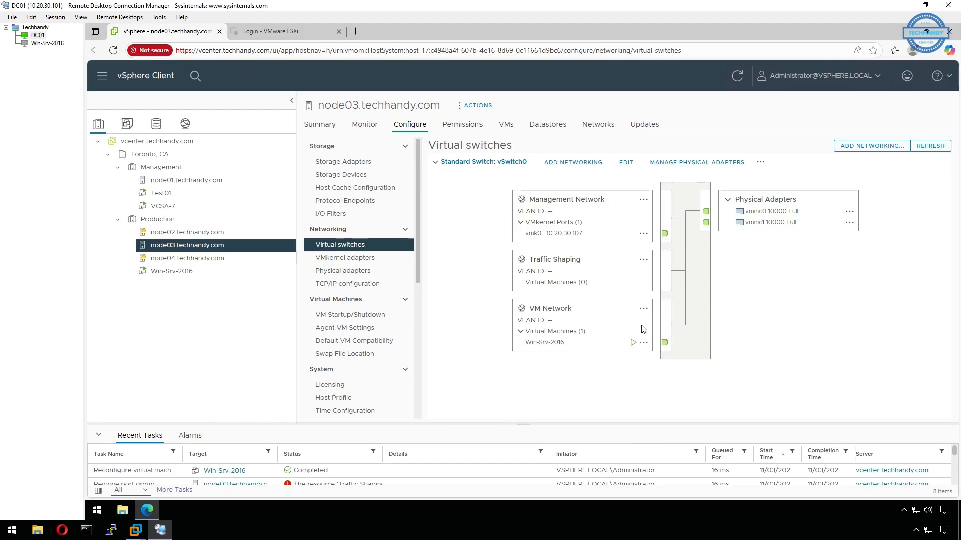
left_click(646, 263)
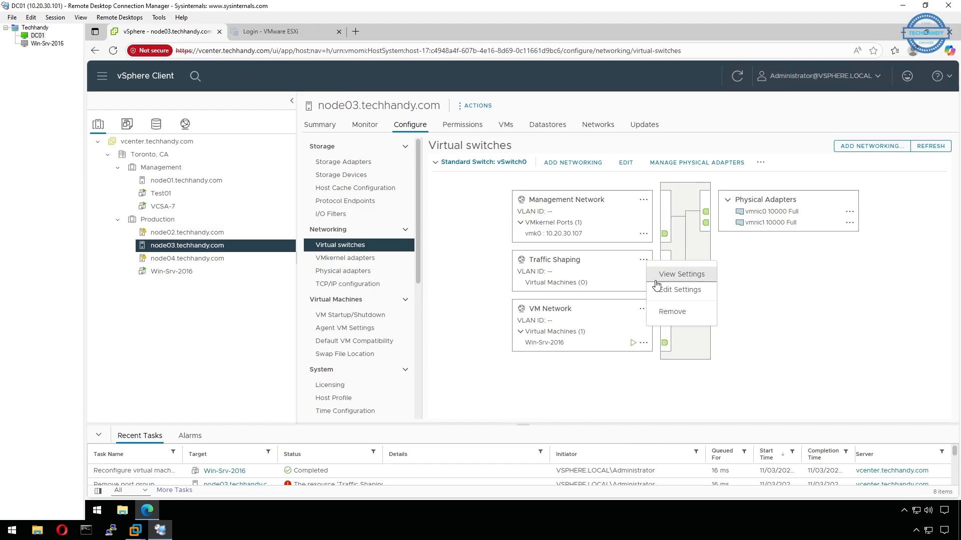
left_click(683, 312)
left_click(636, 303)
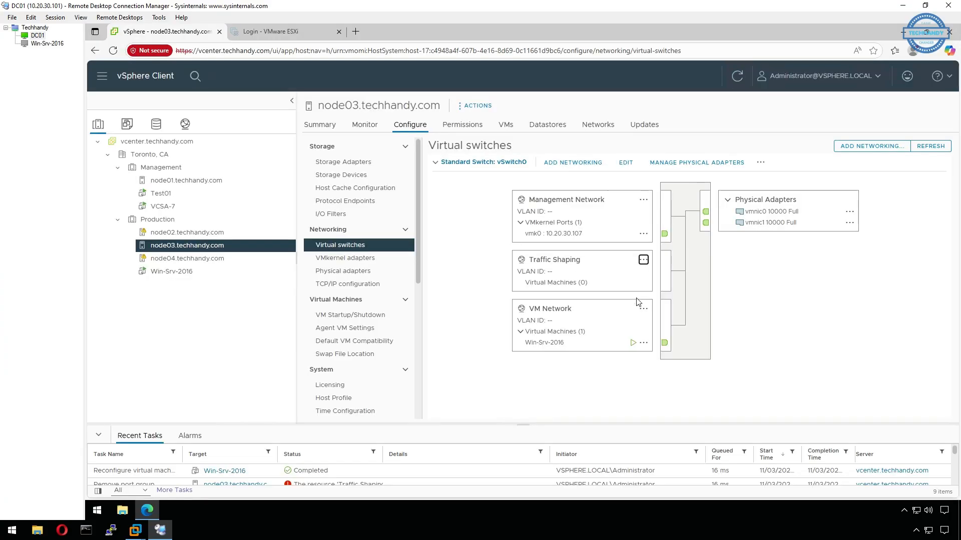